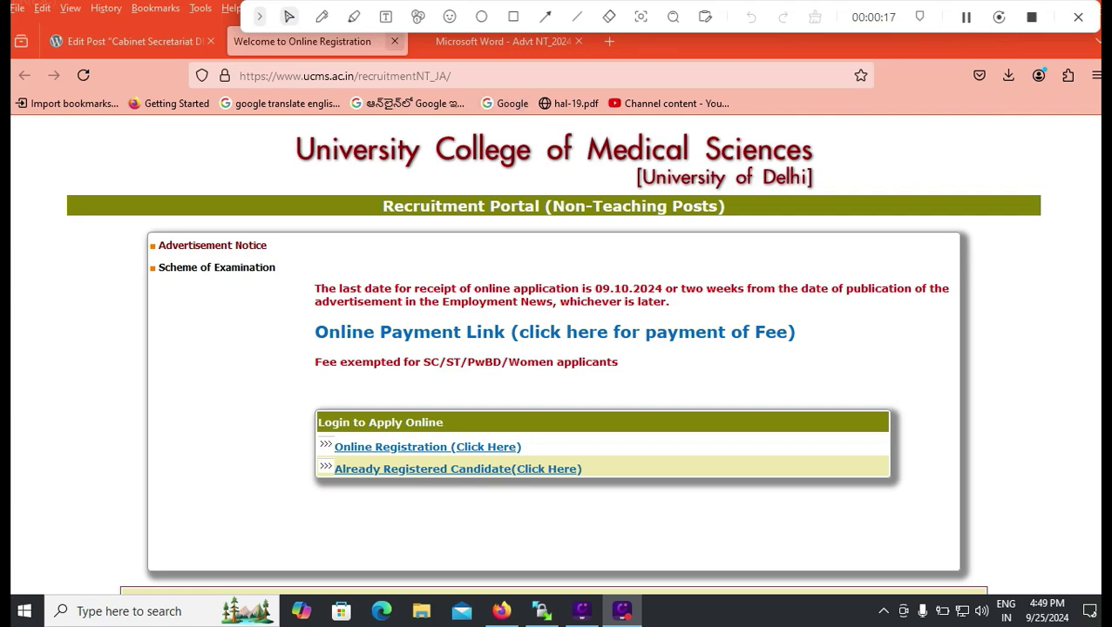
Review the portal's last-date notice by selecting its text.
{"action": "left_click", "coordinate": [321, 16]}
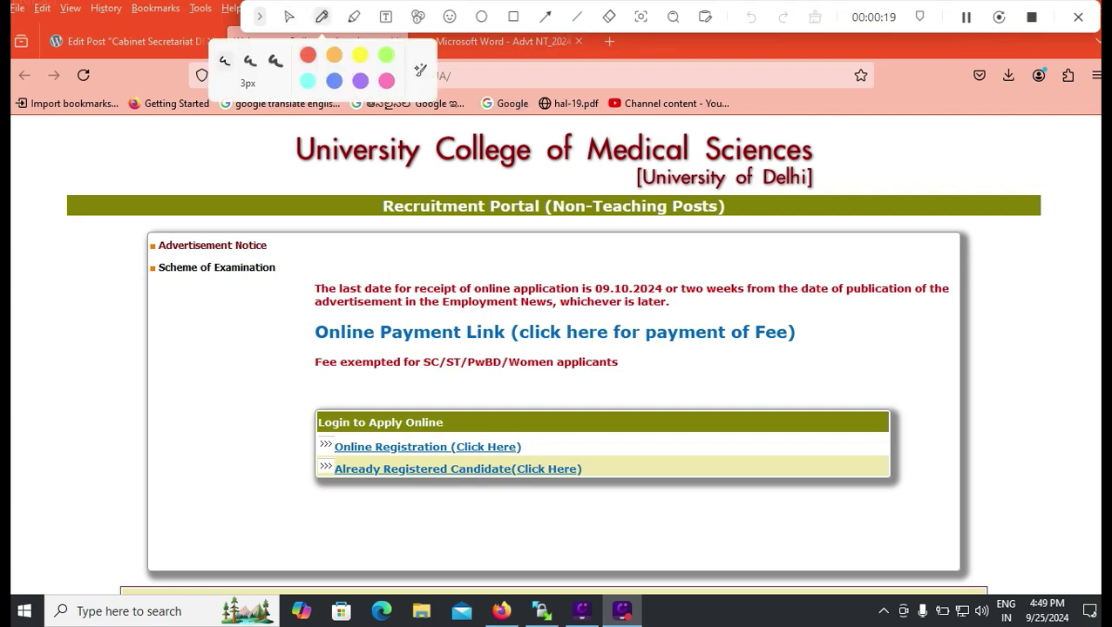
{"action": "left_click_drag", "start_coordinate": [628, 275], "coordinate": [671, 263]}
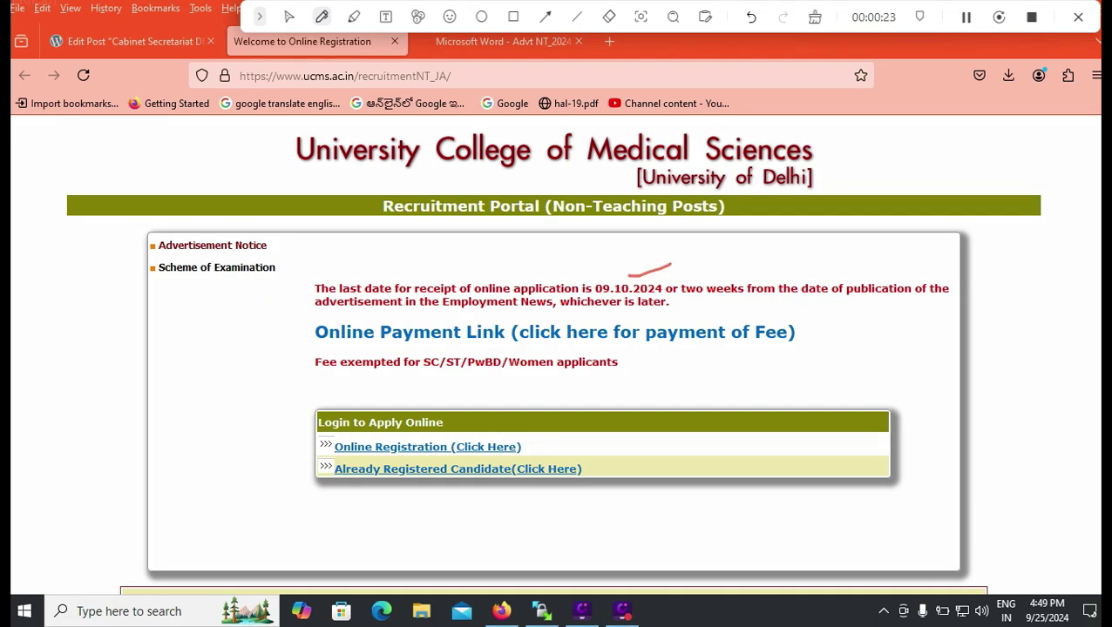
{"action": "left_click_drag", "start_coordinate": [417, 380], "coordinate": [618, 387]}
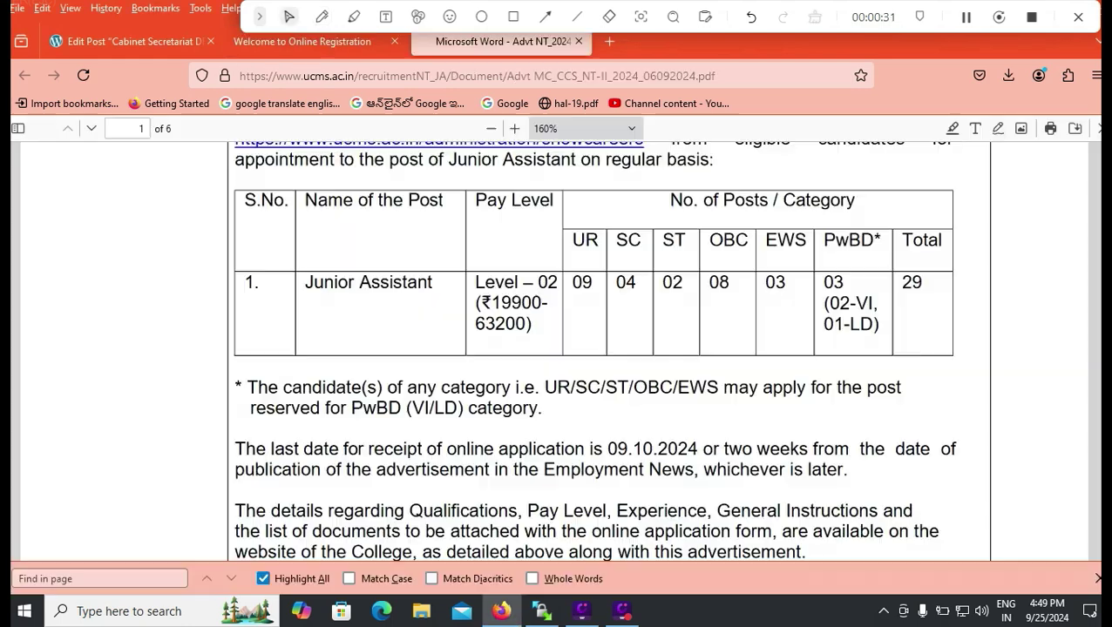
In the advertisement PDF, mark the pay range and category counts, then scroll to page 2.
{"action": "key", "text": "ctrl+Tab"}
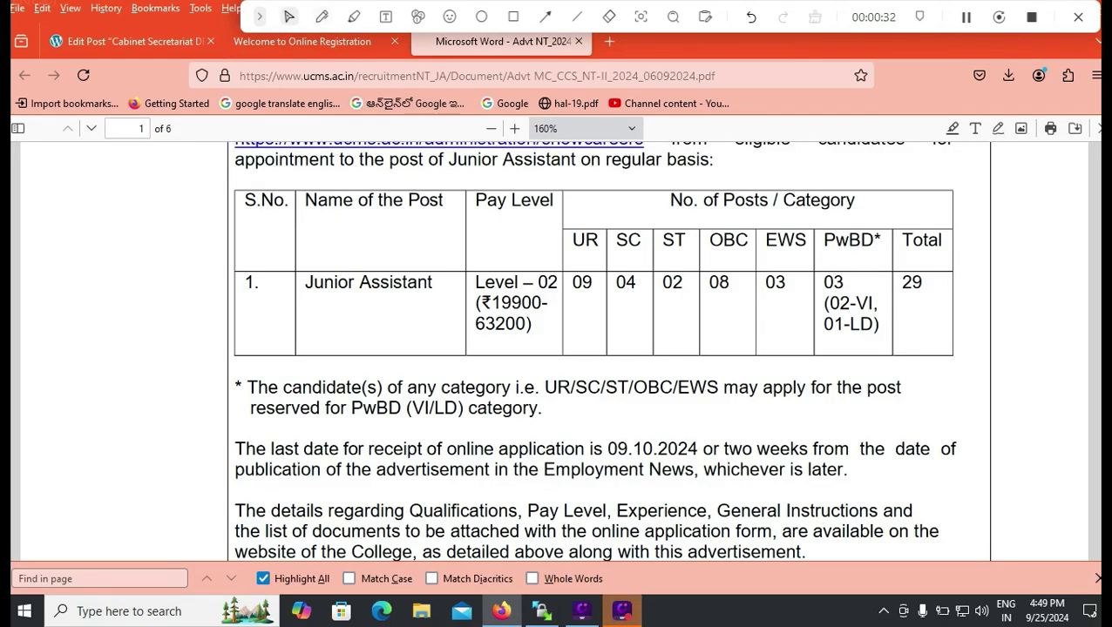
{"action": "left_click", "coordinate": [321, 16]}
{"action": "left_click_drag", "start_coordinate": [927, 313], "coordinate": [970, 292]}
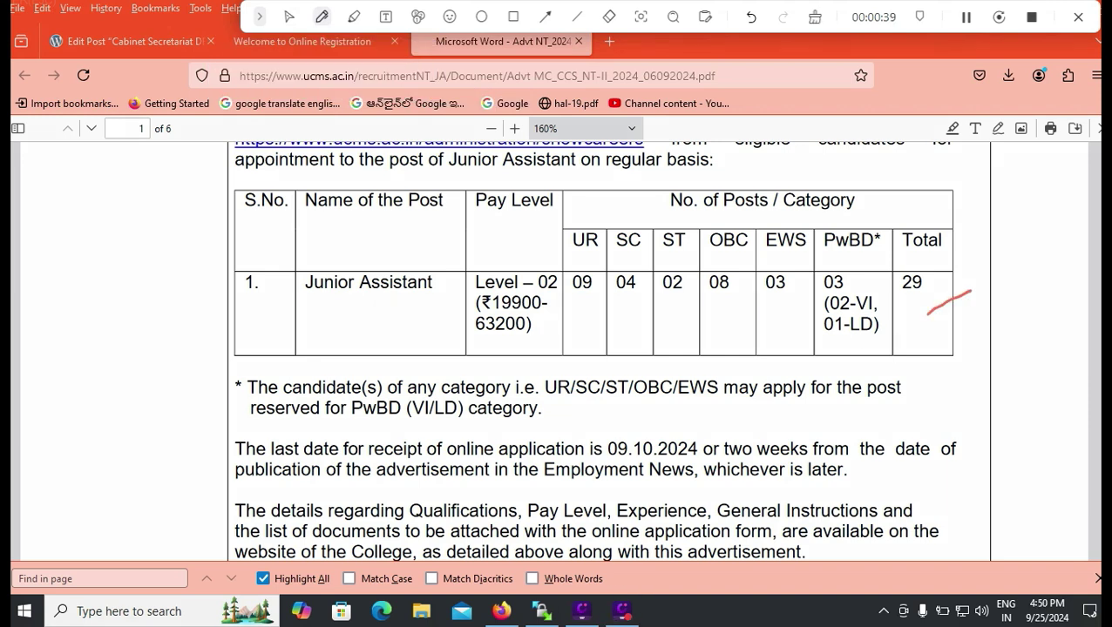
{"action": "left_click_drag", "start_coordinate": [475, 341], "coordinate": [545, 346]}
{"action": "mouse_move", "coordinate": [587, 310]}
{"action": "left_mouse_down"}
{"action": "mouse_move", "coordinate": [611, 297]}
{"action": "mouse_move", "coordinate": [800, 310]}
{"action": "mouse_move", "coordinate": [887, 273]}
{"action": "left_mouse_up"}
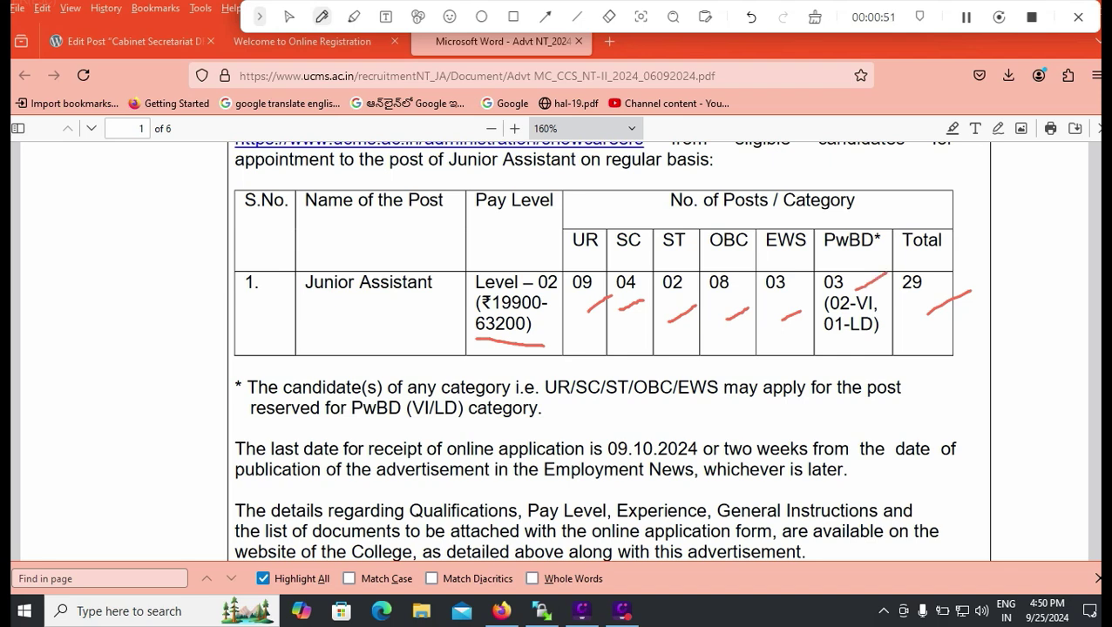
{"action": "scroll", "coordinate": [593, 349], "scroll_direction": "down", "scroll_amount": 10}
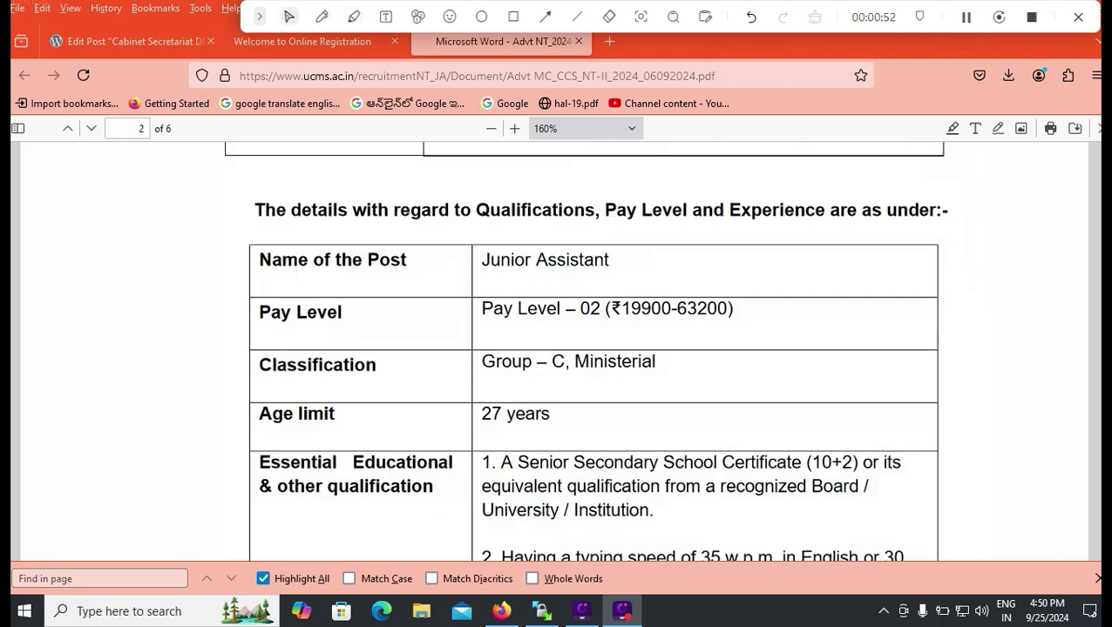
{"action": "left_click", "coordinate": [353, 17]}
{"action": "left_click_drag", "start_coordinate": [566, 423], "coordinate": [652, 411]}
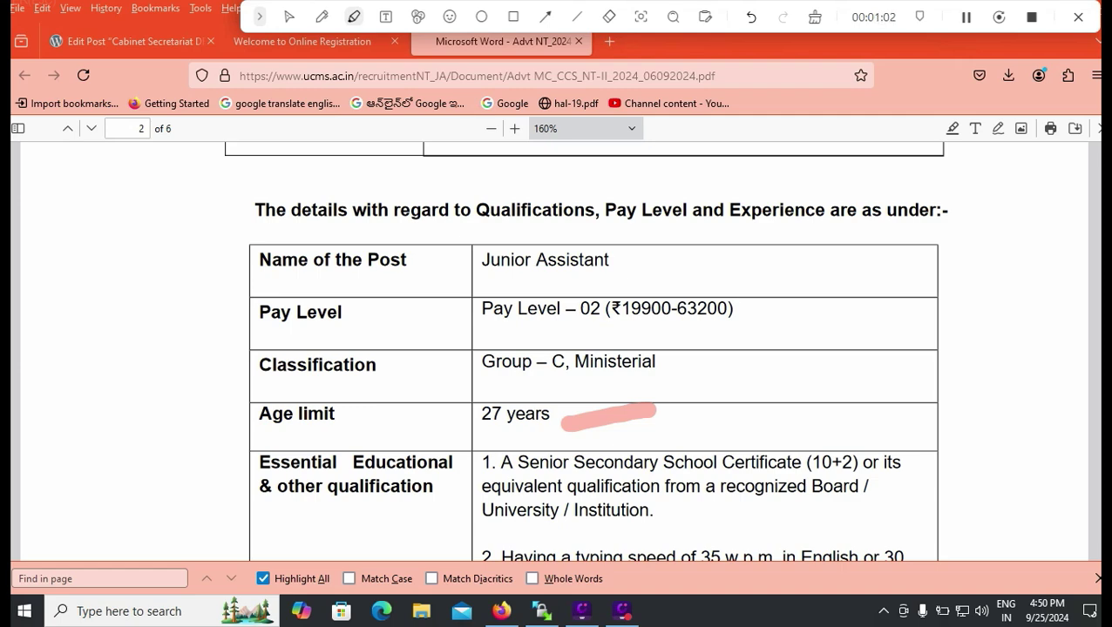
{"action": "scroll", "coordinate": [593, 349], "scroll_direction": "down", "scroll_amount": 3}
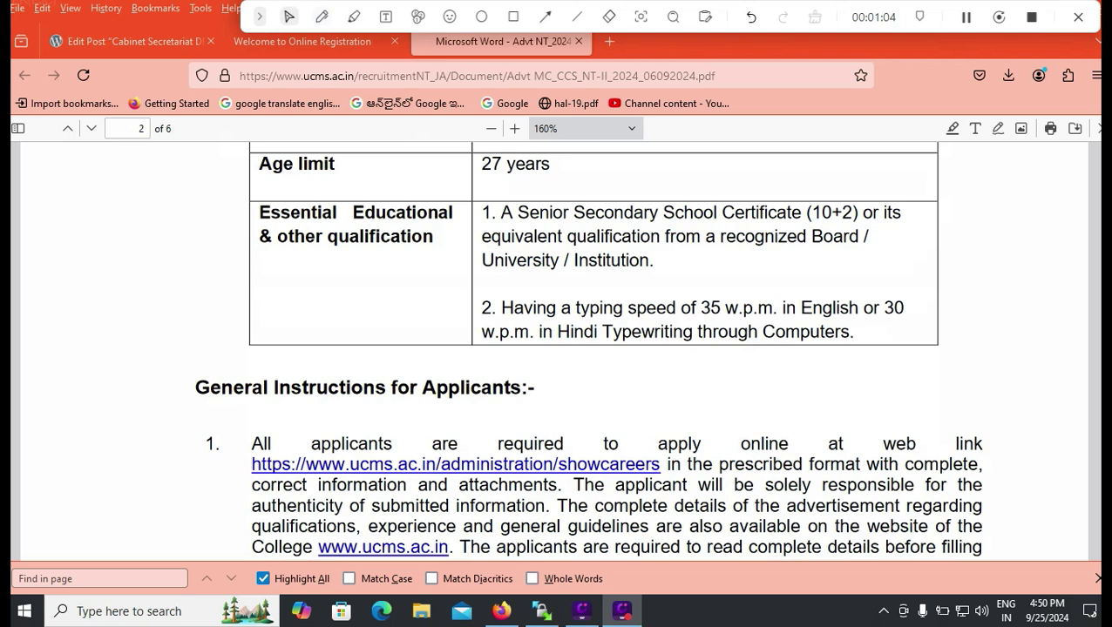
{"action": "left_click", "coordinate": [322, 17]}
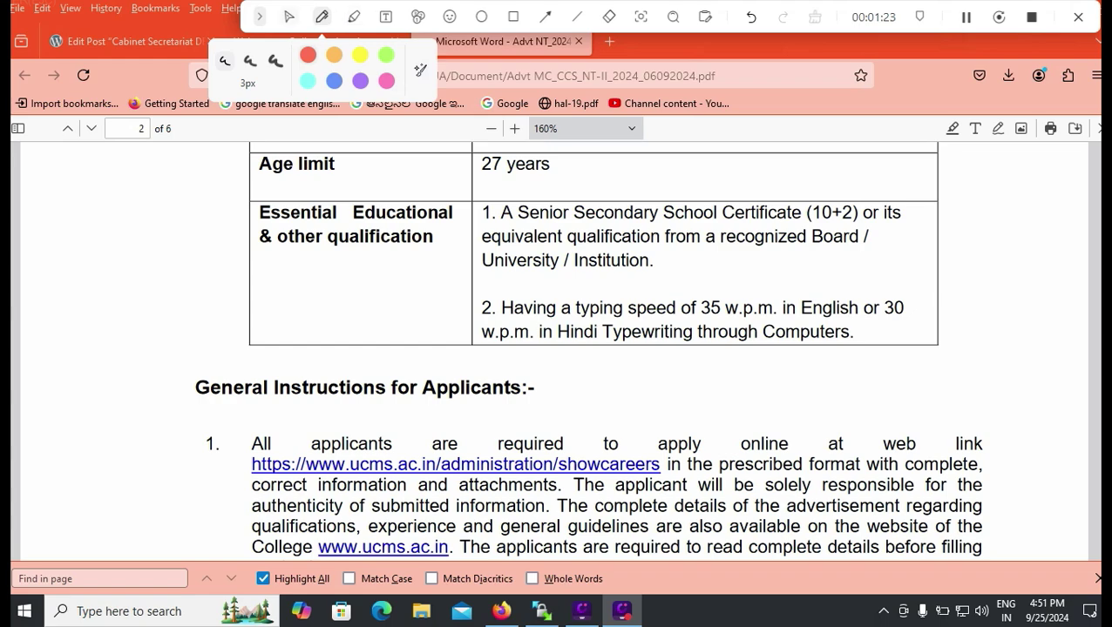
{"action": "left_click", "coordinate": [289, 17]}
Read page 3's fee and reservation rules, then return to the recruitment portal tab.
{"action": "scroll", "coordinate": [586, 349], "scroll_direction": "down", "scroll_amount": 5}
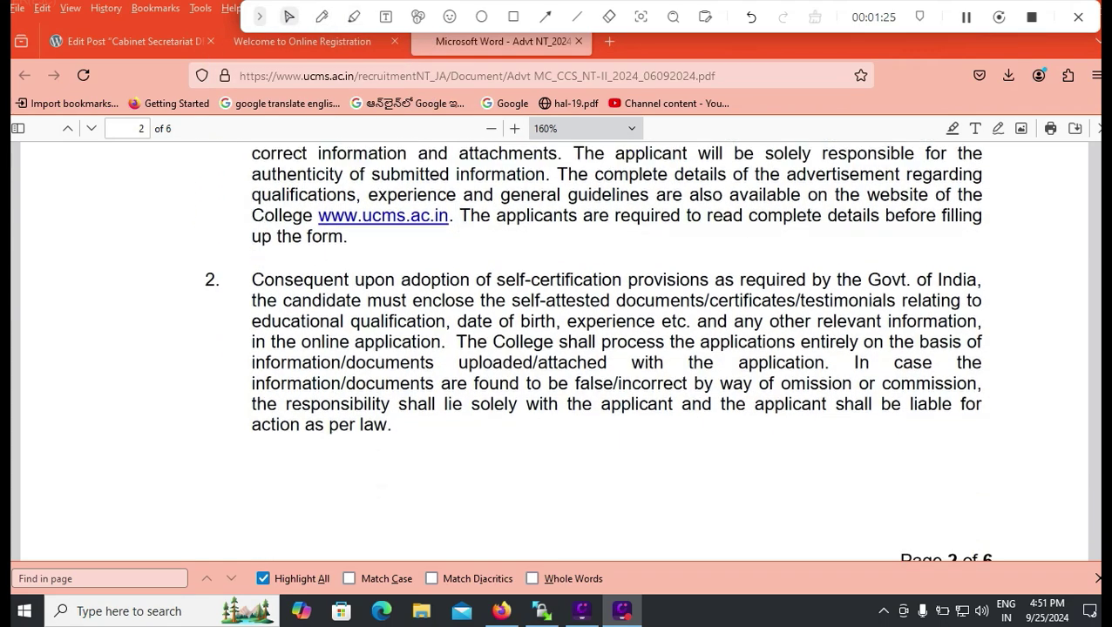
{"action": "scroll", "coordinate": [554, 349], "scroll_direction": "down", "scroll_amount": 6}
{"action": "scroll", "coordinate": [554, 349], "scroll_direction": "down", "scroll_amount": 10}
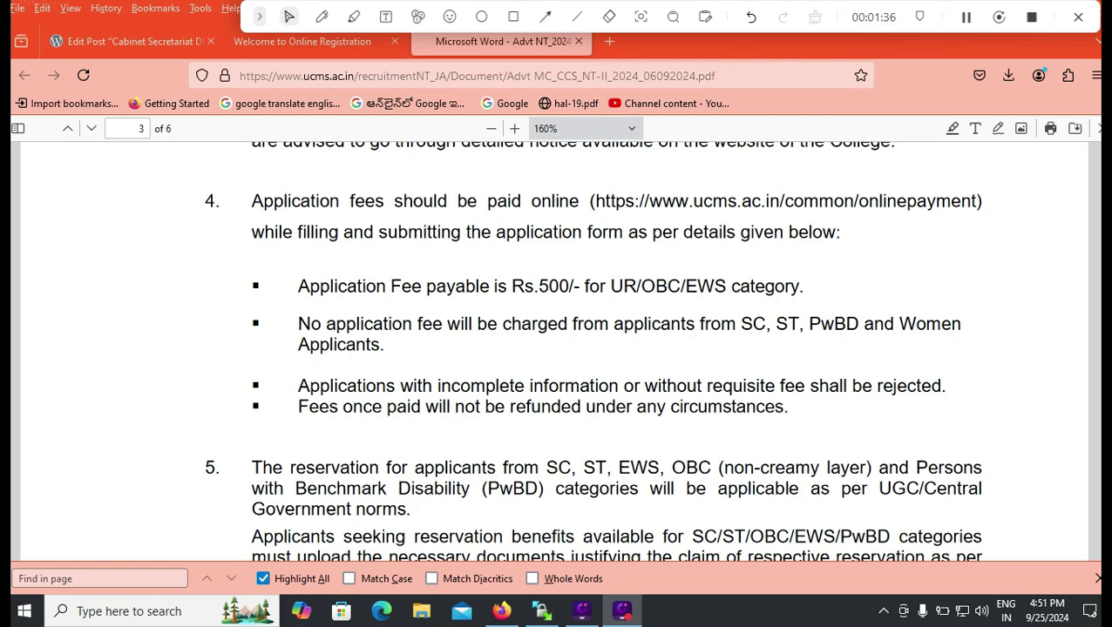
{"action": "scroll", "coordinate": [592, 349], "scroll_direction": "down", "scroll_amount": 5}
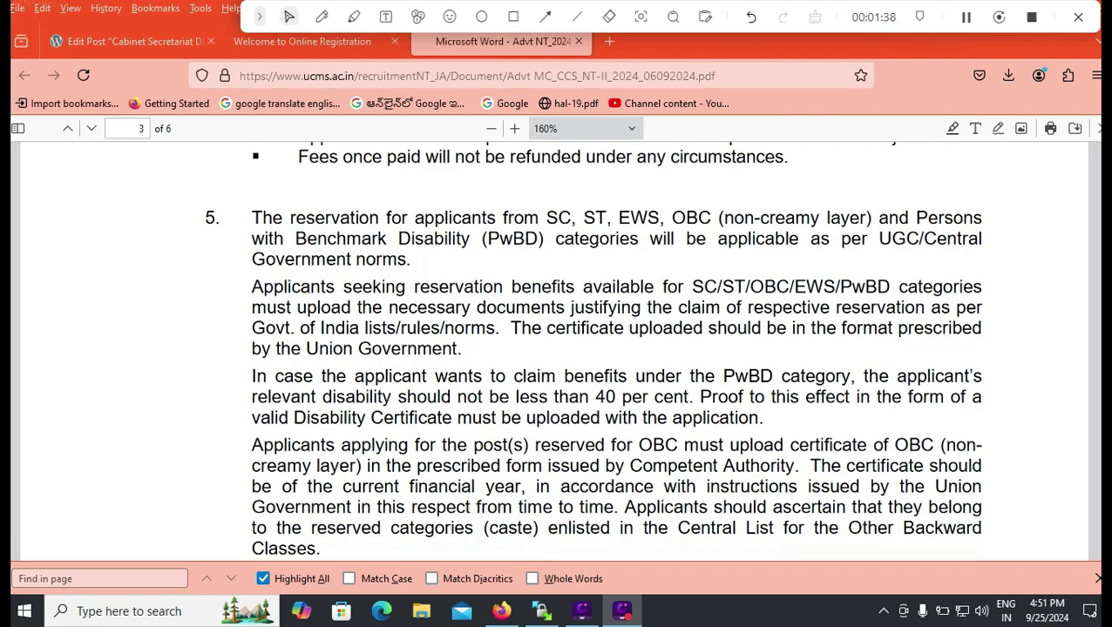
{"action": "key", "text": "ctrl+Page_Up"}
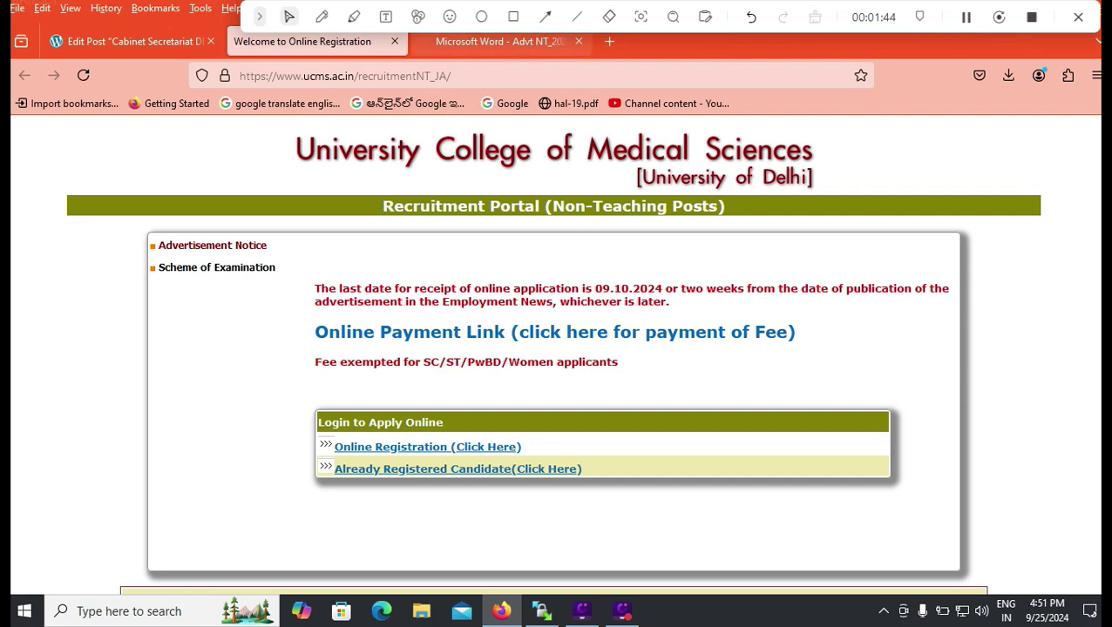
Open Online Registration and highlight the special-character and length password rules.
{"action": "left_click", "coordinate": [513, 17]}
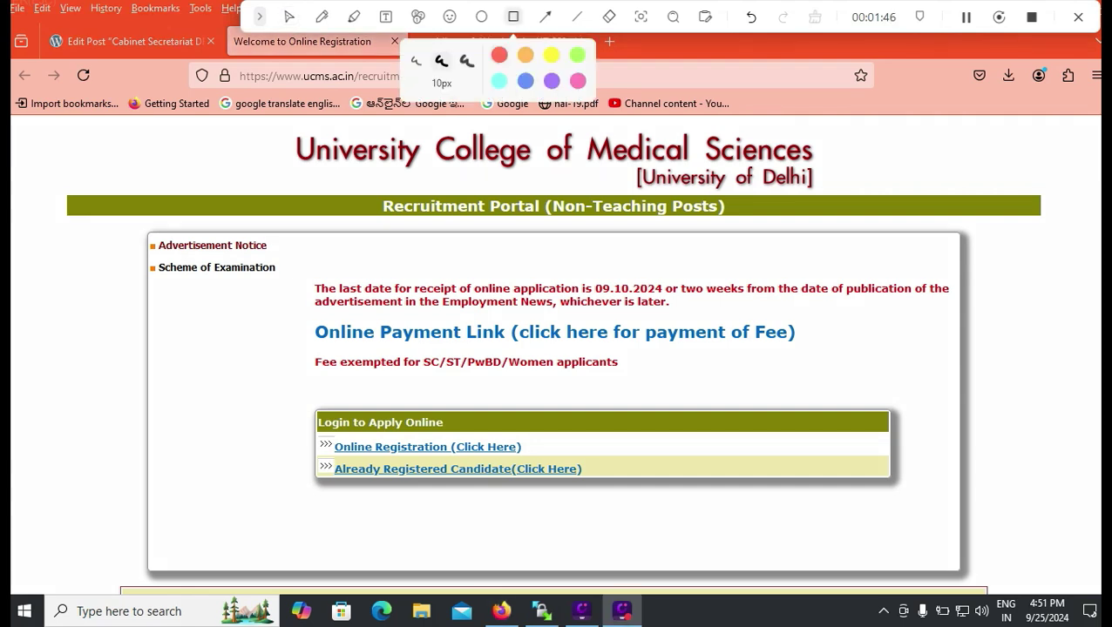
{"action": "left_click_drag", "start_coordinate": [306, 436], "coordinate": [537, 460]}
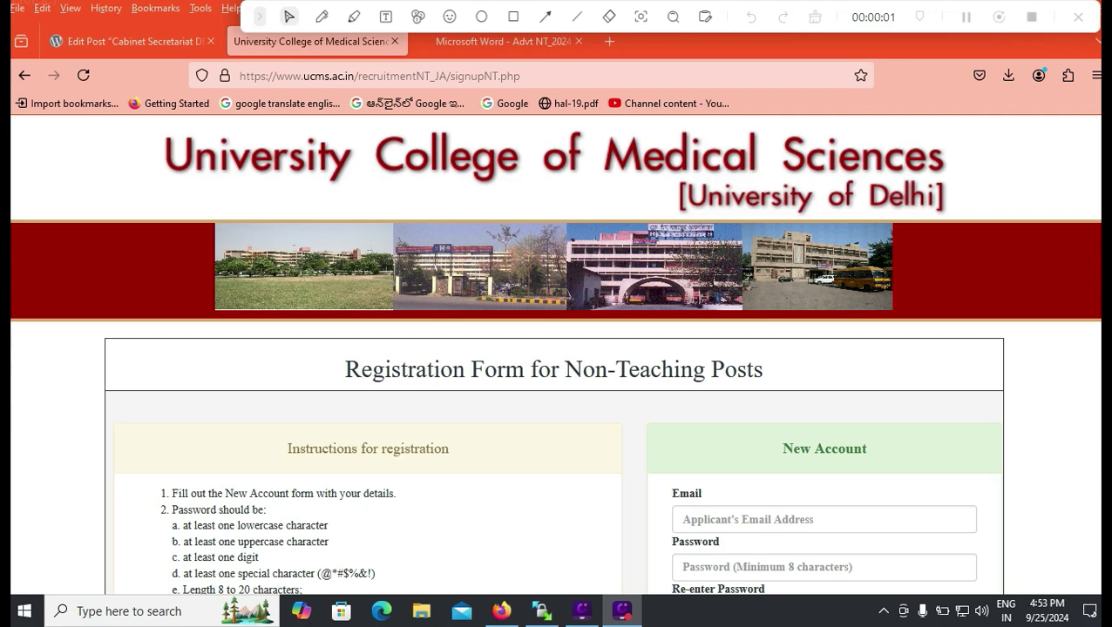
{"action": "scroll", "coordinate": [556, 366], "scroll_direction": "down", "scroll_amount": 3}
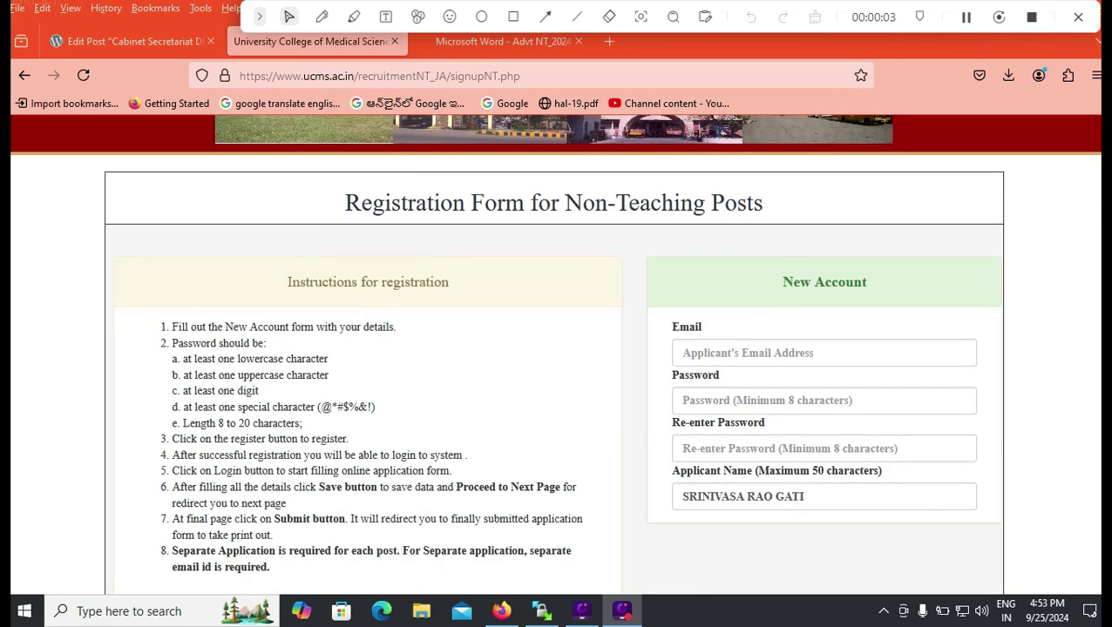
{"action": "scroll", "coordinate": [556, 353], "scroll_direction": "down", "scroll_amount": 3}
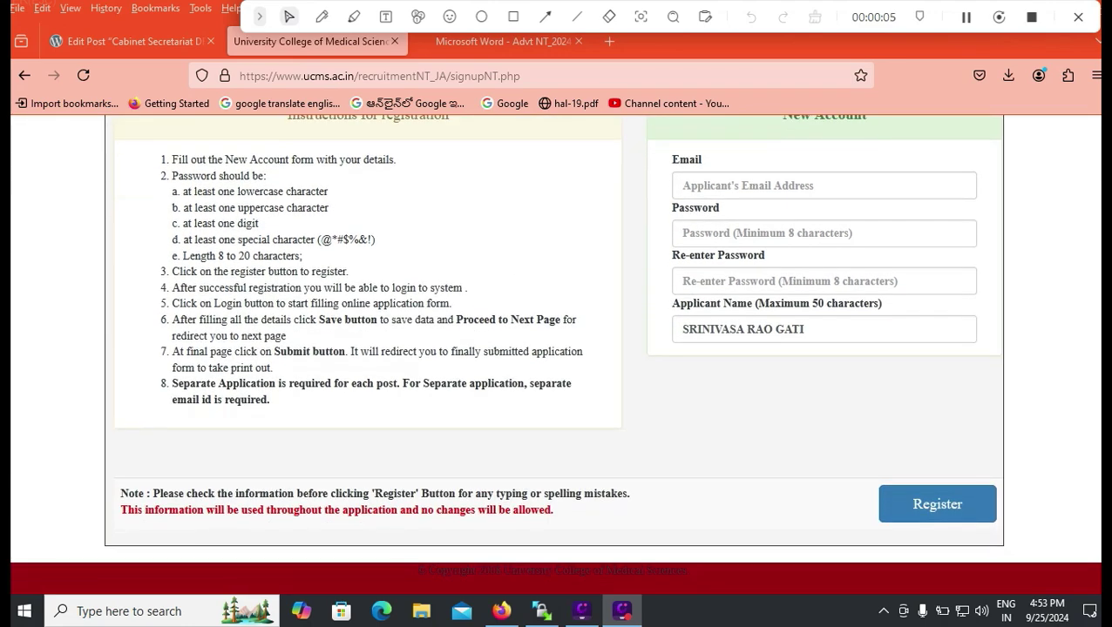
{"action": "scroll", "coordinate": [556, 354], "scroll_direction": "up", "scroll_amount": 3}
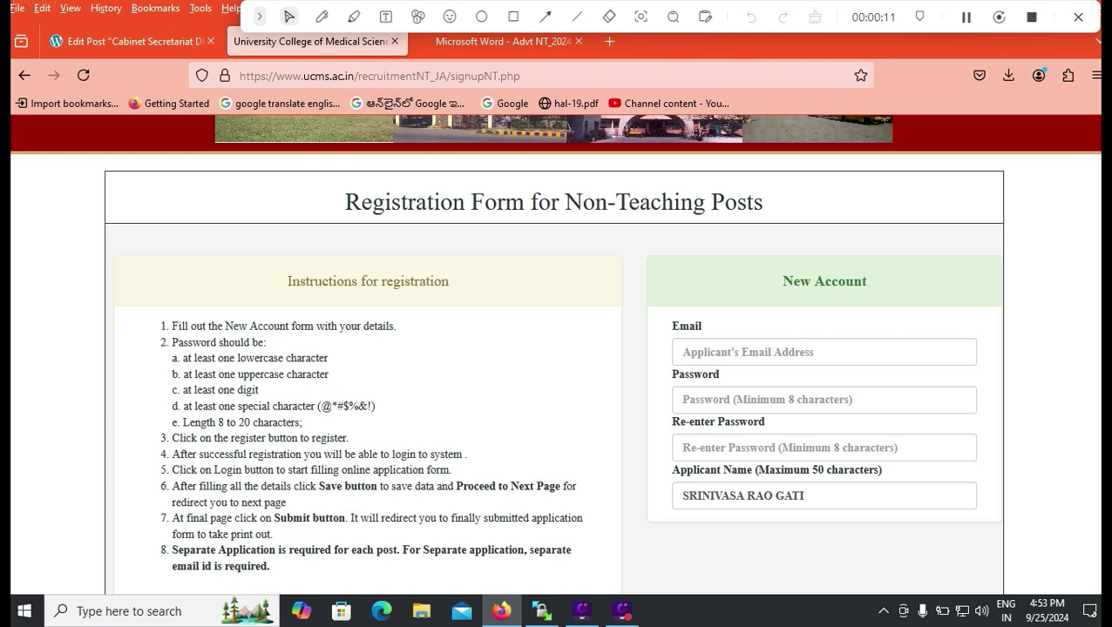
{"action": "left_click_drag", "start_coordinate": [270, 406], "coordinate": [218, 422]}
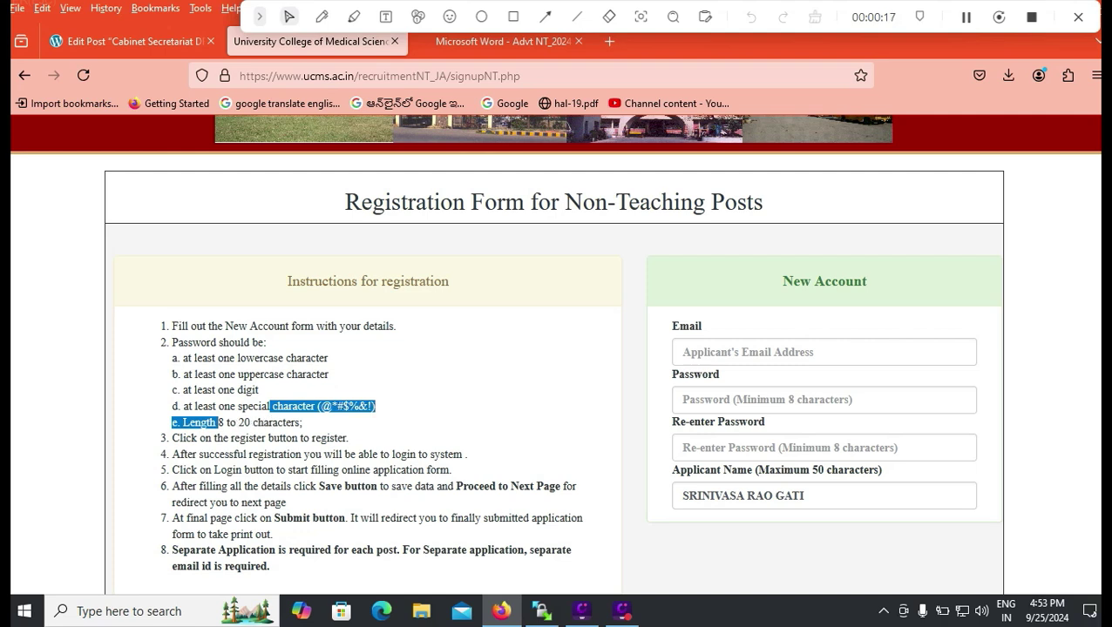
{"action": "left_click", "coordinate": [279, 415]}
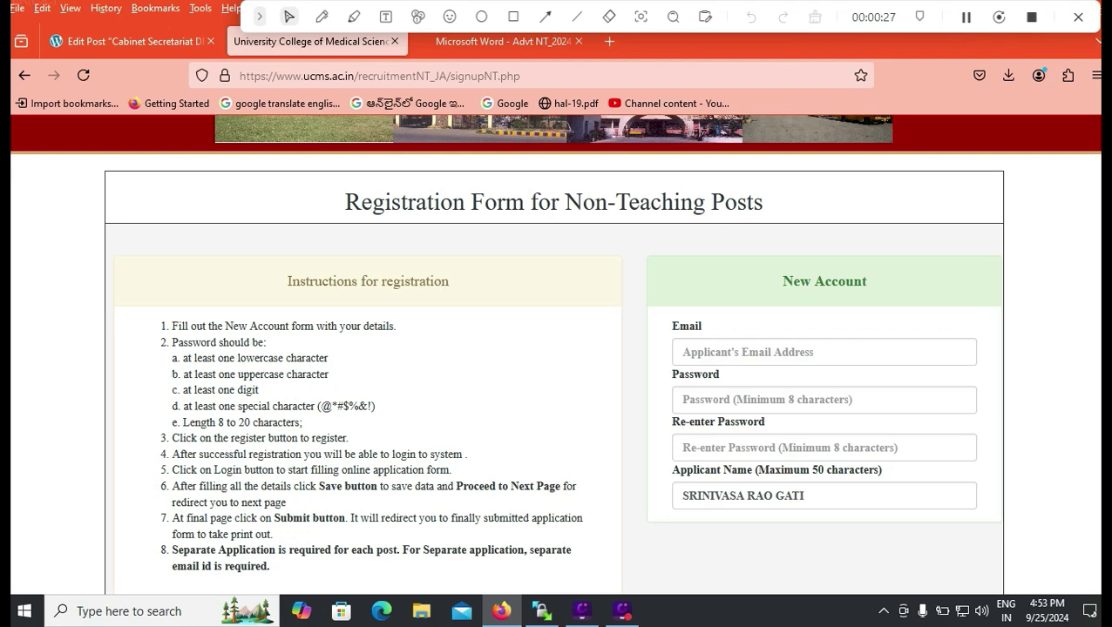
{"action": "scroll", "coordinate": [556, 348], "scroll_direction": "down", "scroll_amount": 2}
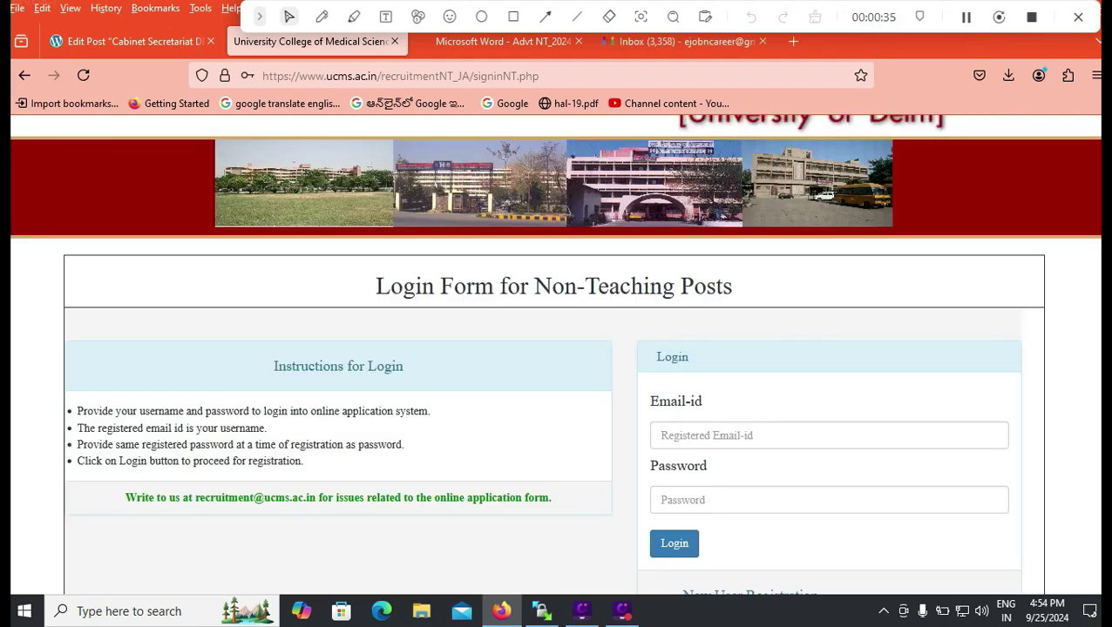
Choose Junior Assistant as the post applied for.
{"action": "scroll", "coordinate": [554, 355], "scroll_direction": "down", "scroll_amount": 2}
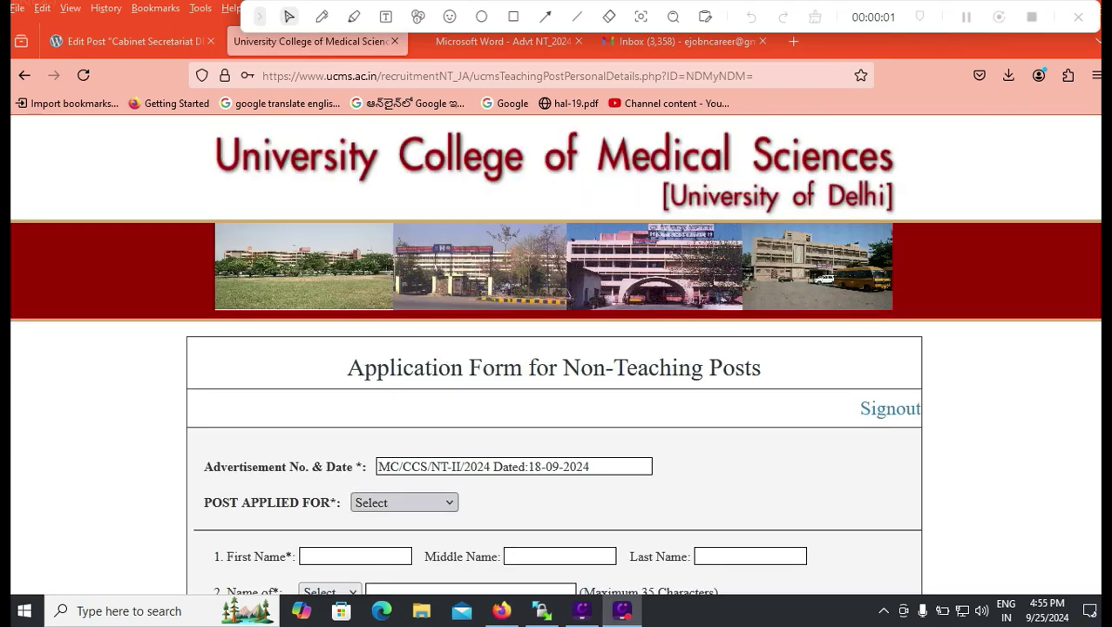
{"action": "left_click", "coordinate": [403, 503]}
{"action": "left_click", "coordinate": [401, 552]}
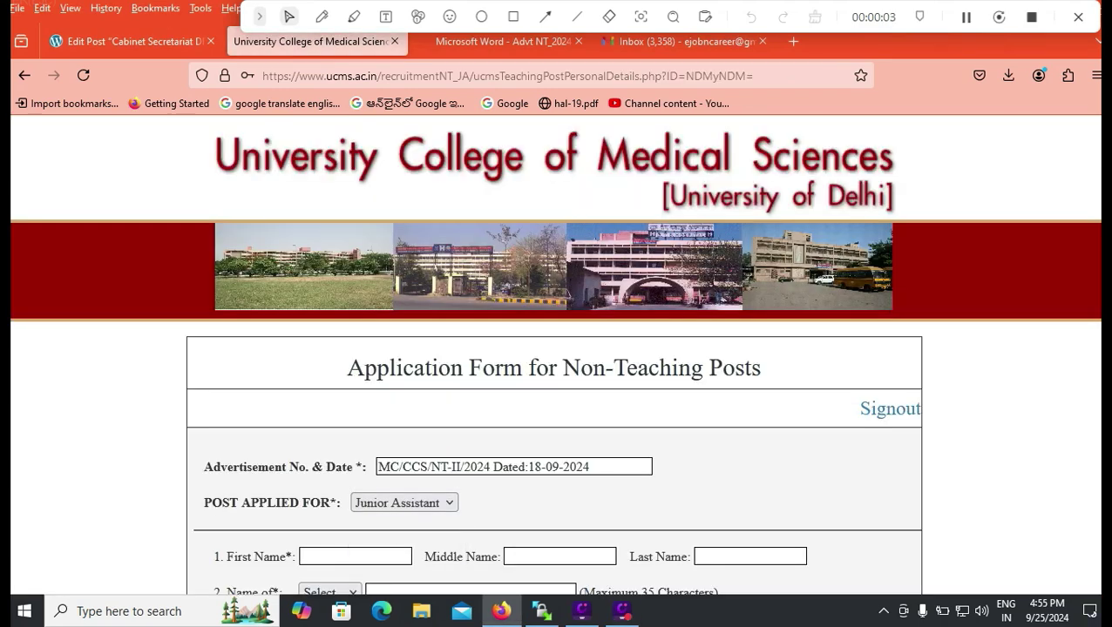
{"action": "scroll", "coordinate": [400, 552], "scroll_direction": "down", "scroll_amount": 3}
Enter the applicant's first, middle and last name.
{"action": "left_click", "coordinate": [356, 389]}
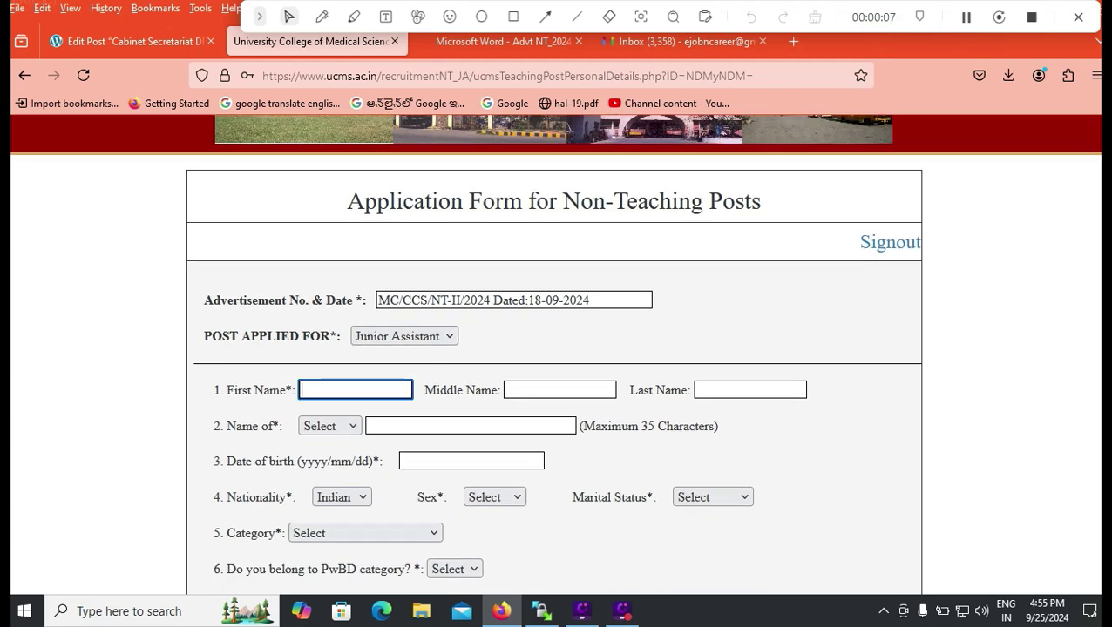
{"action": "key", "text": "Tab"}
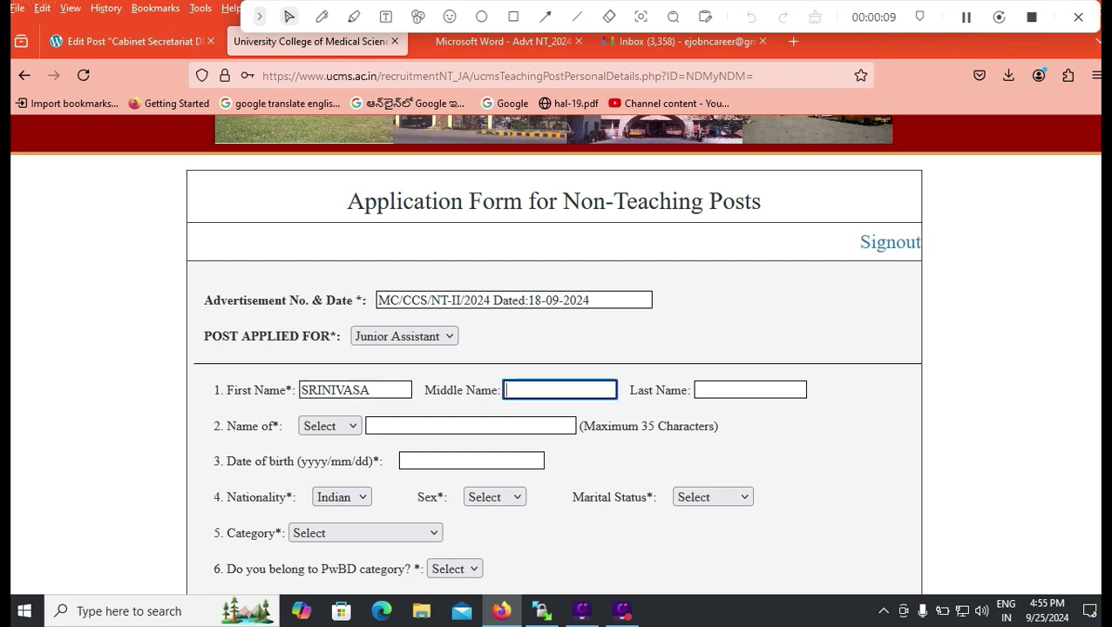
{"action": "key", "text": "Tab"}
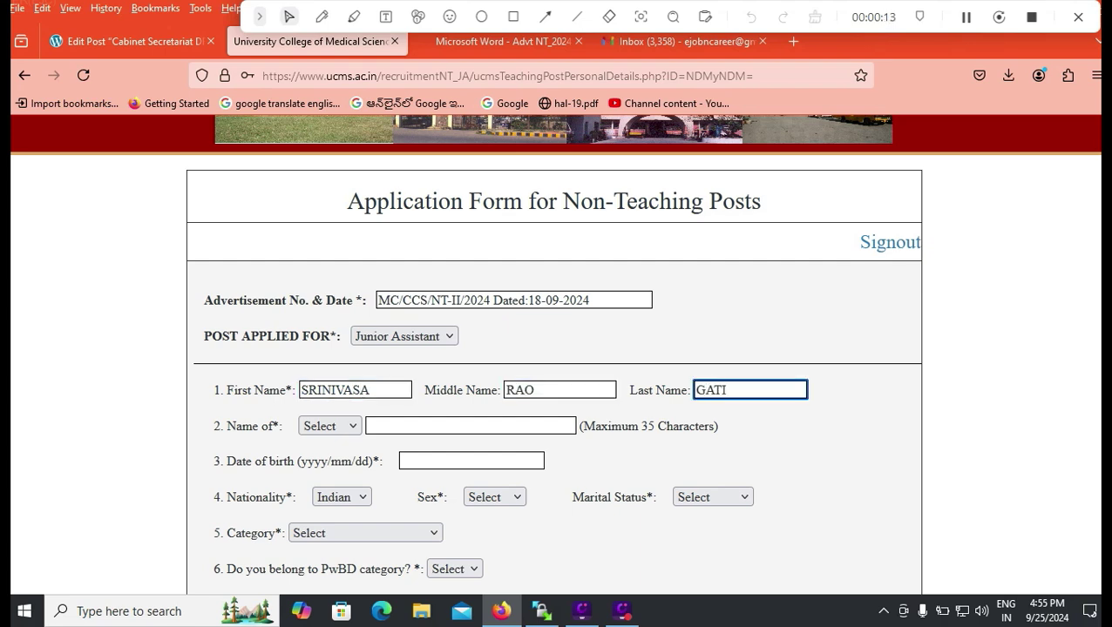
Set the relation to Father and fill in the father's name from the suggestion.
{"action": "key", "text": "Tab"}
{"action": "key", "text": "alt+Down"}
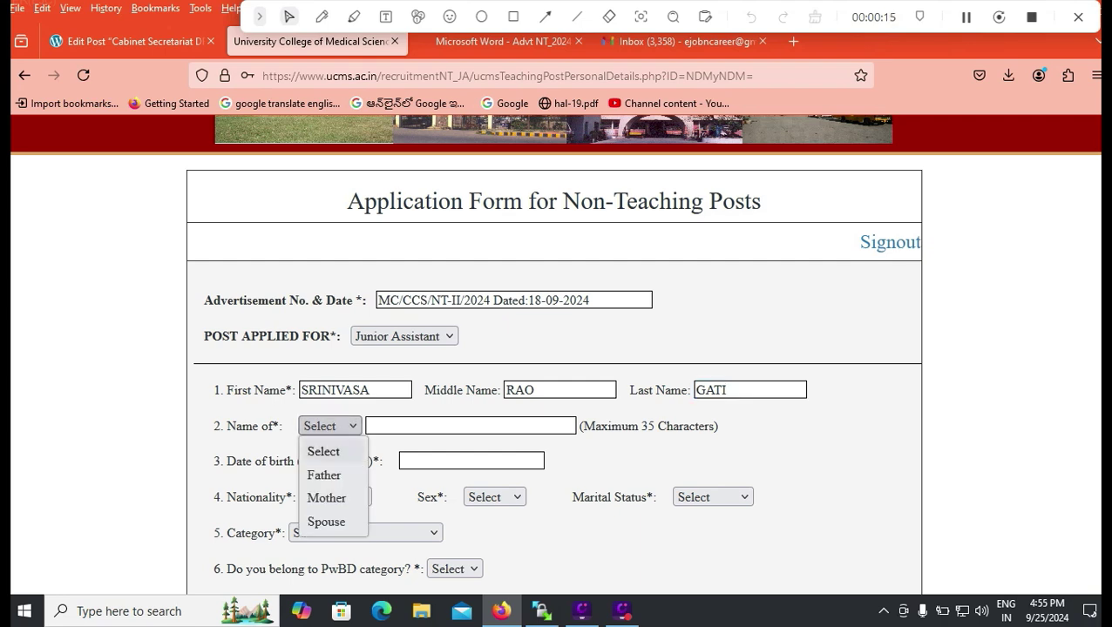
{"action": "key", "text": "Down"}
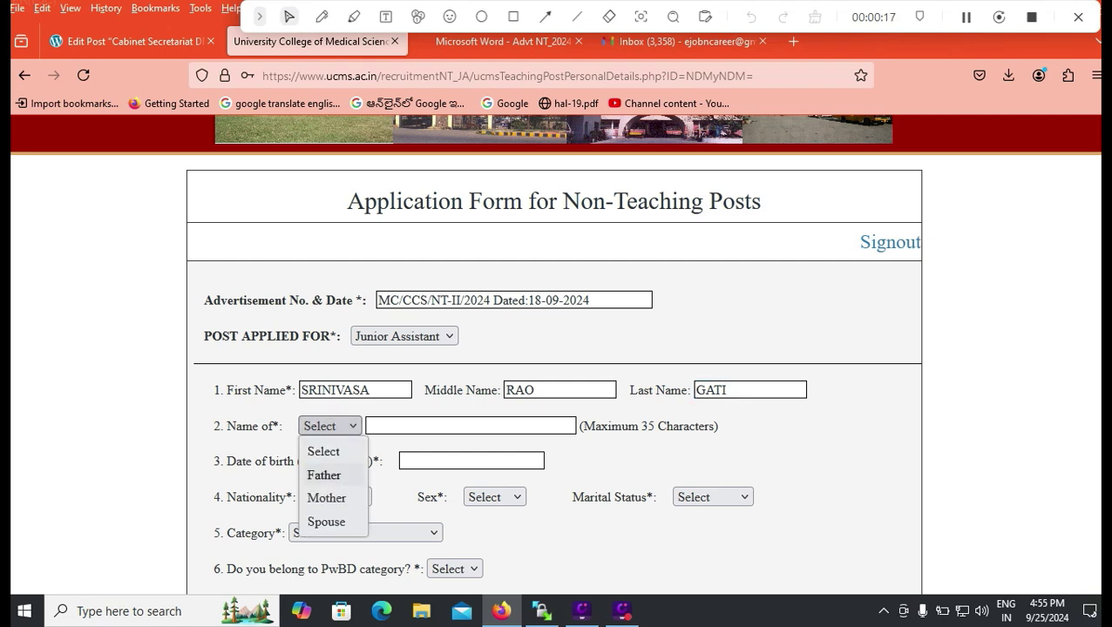
{"action": "key", "text": "Return"}
{"action": "key", "text": "Tab"}
{"action": "type", "text": "RA"}
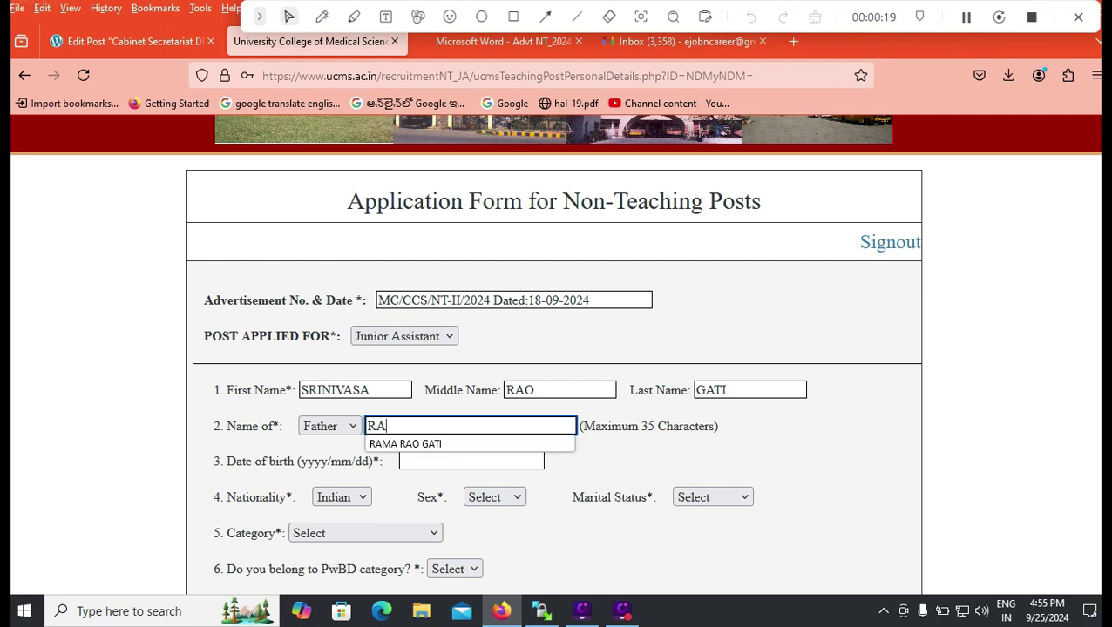
{"action": "key", "text": "Down"}
{"action": "key", "text": "Return"}
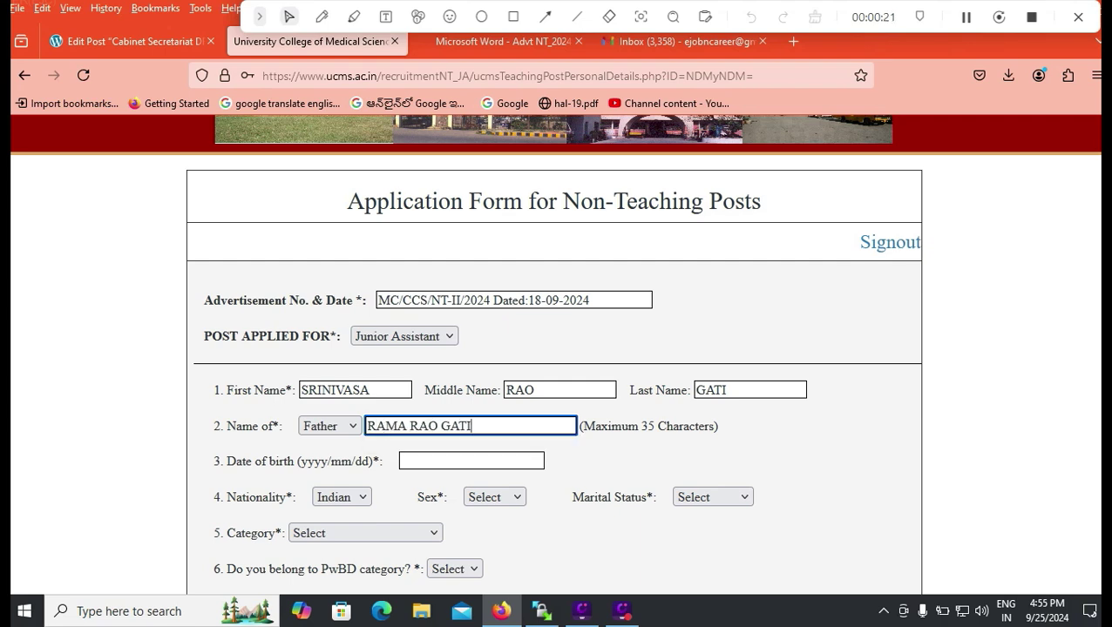
Set the date of birth to 2 September 1999 in the calendar.
{"action": "left_click", "coordinate": [471, 461]}
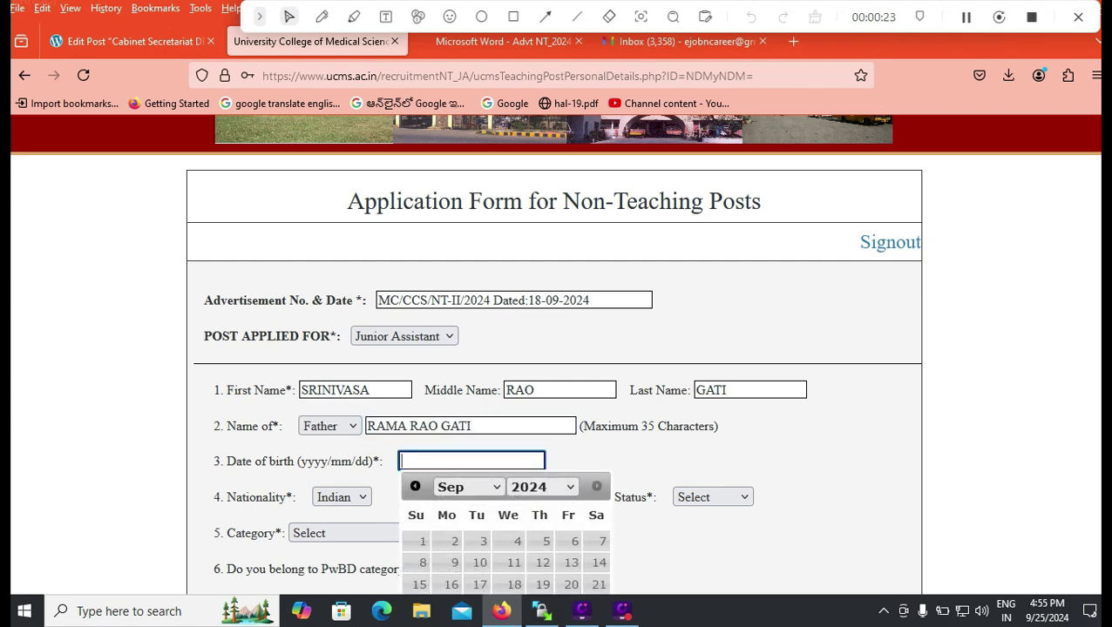
{"action": "left_click", "coordinate": [541, 486]}
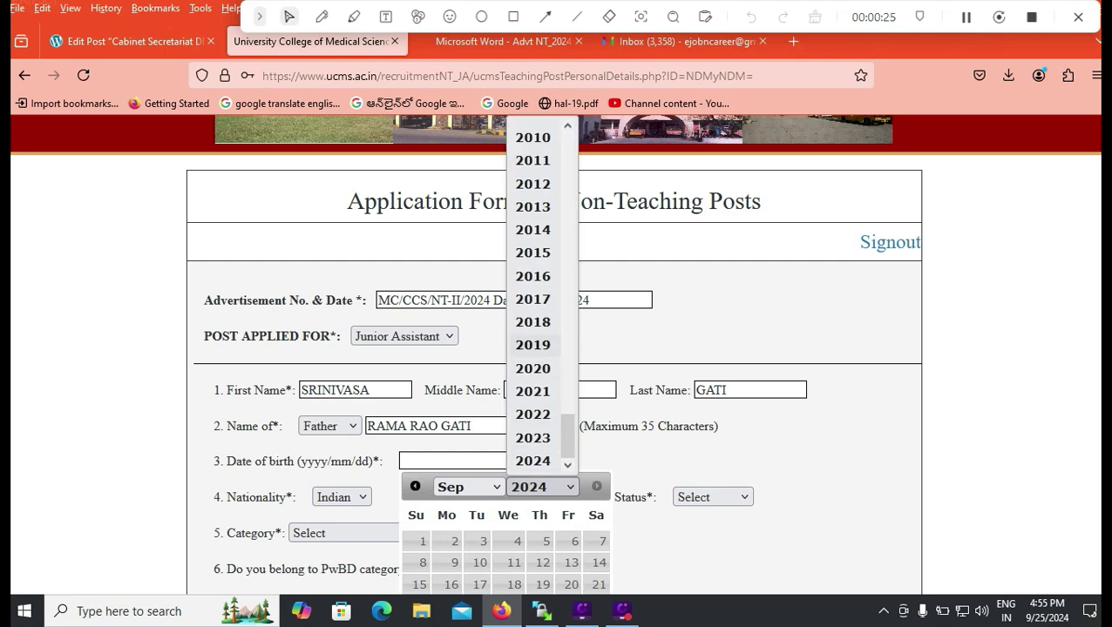
{"action": "scroll", "coordinate": [532, 345], "scroll_direction": "up", "scroll_amount": 8}
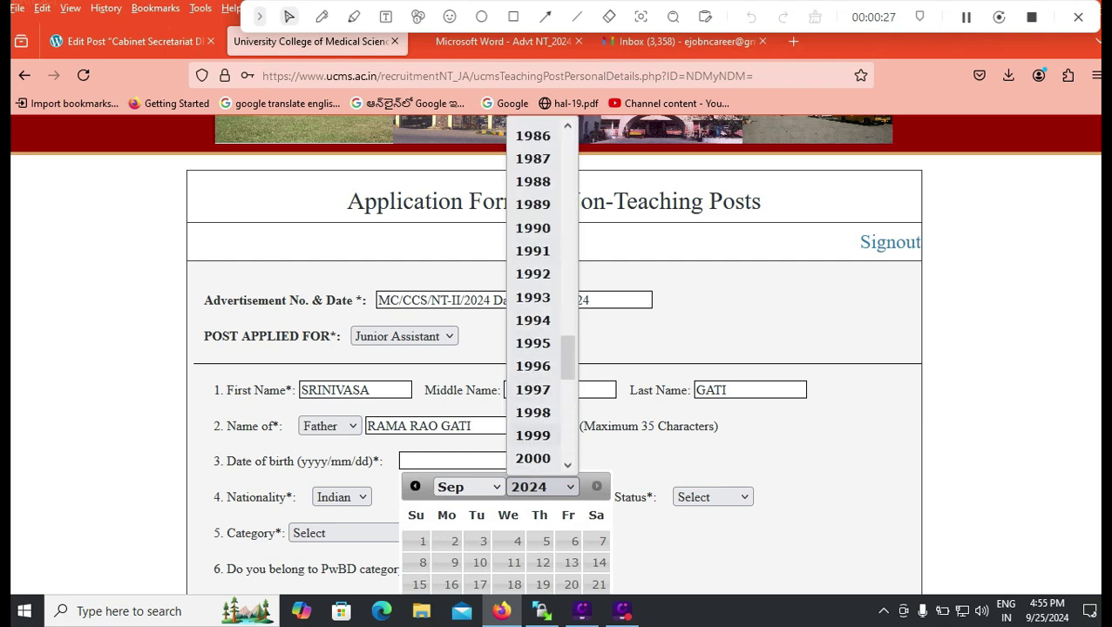
{"action": "left_click", "coordinate": [532, 435]}
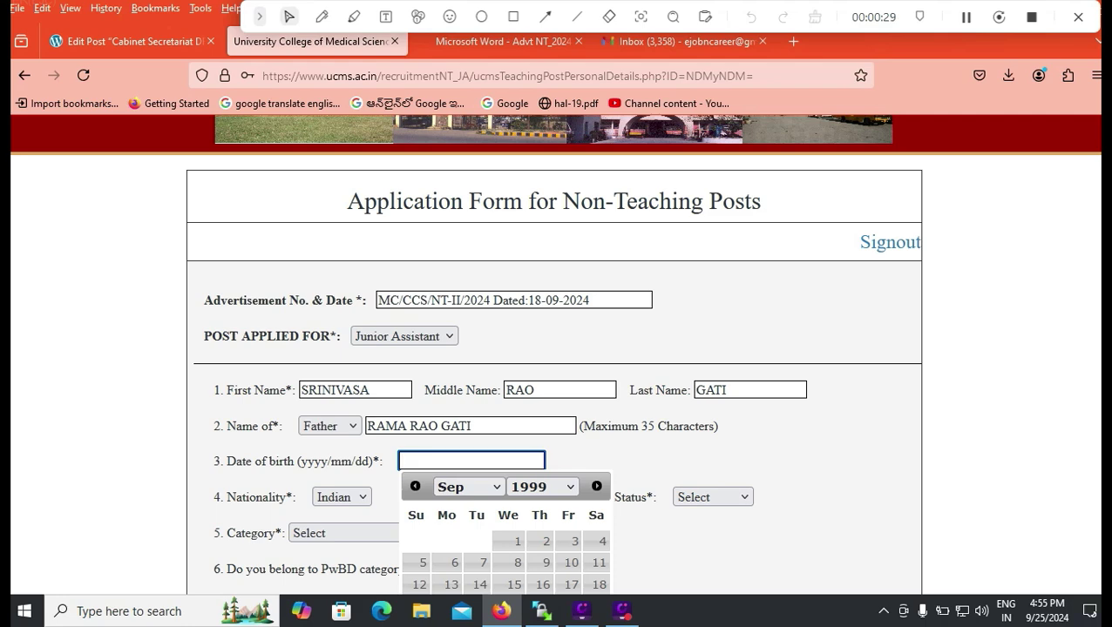
{"action": "left_click", "coordinate": [468, 486]}
{"action": "left_click", "coordinate": [454, 389]}
{"action": "left_click", "coordinate": [538, 541]}
Set nationality to Indian, sex to Male and marital status to Unmarried.
{"action": "scroll", "coordinate": [539, 435], "scroll_direction": "down", "scroll_amount": 2}
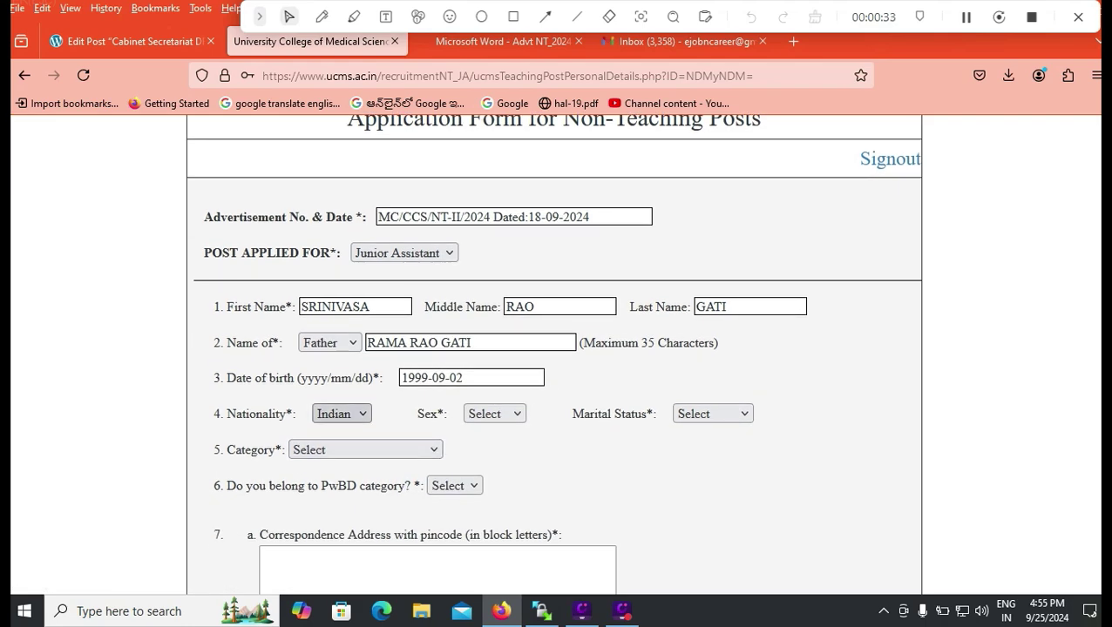
{"action": "left_click", "coordinate": [341, 414]}
{"action": "left_click", "coordinate": [322, 437]}
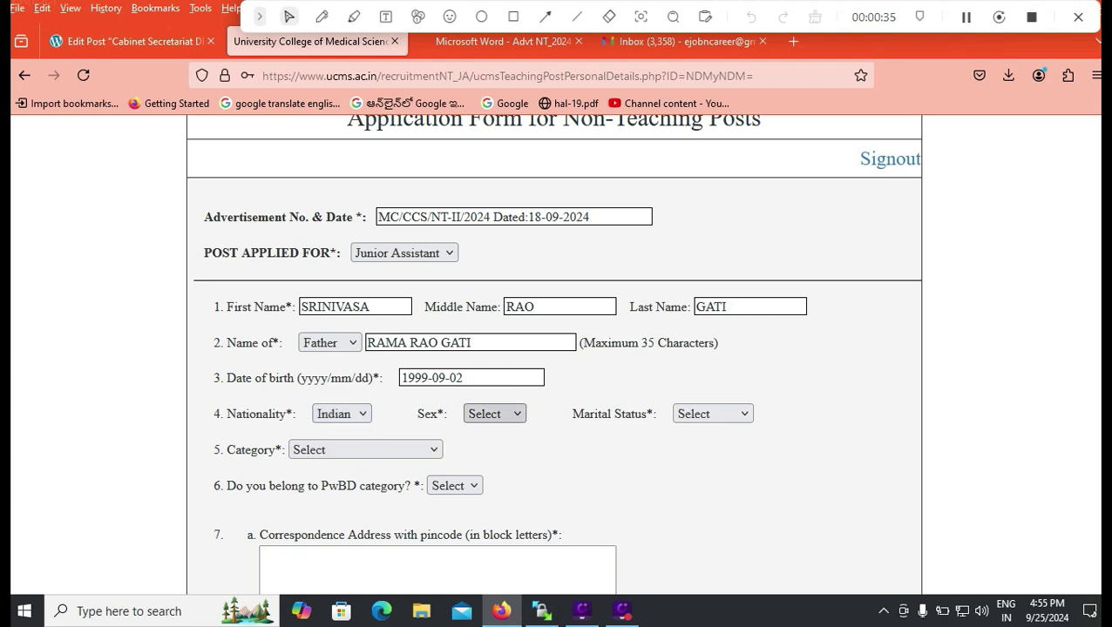
{"action": "left_click", "coordinate": [494, 414]}
{"action": "left_click", "coordinate": [486, 462]}
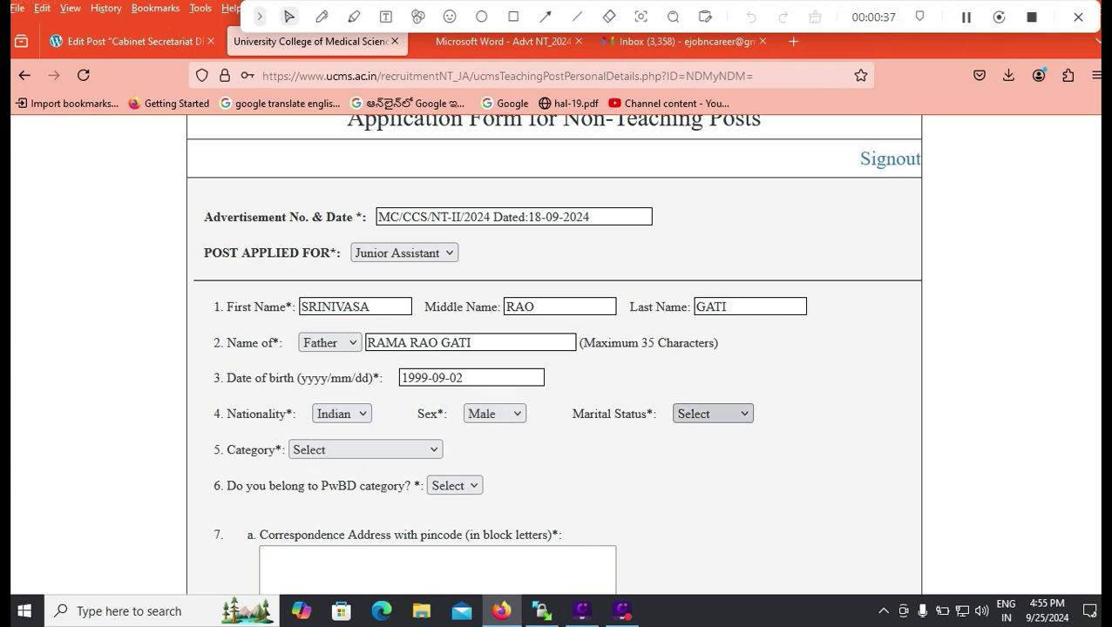
{"action": "left_click", "coordinate": [711, 414]}
{"action": "left_click", "coordinate": [708, 485]}
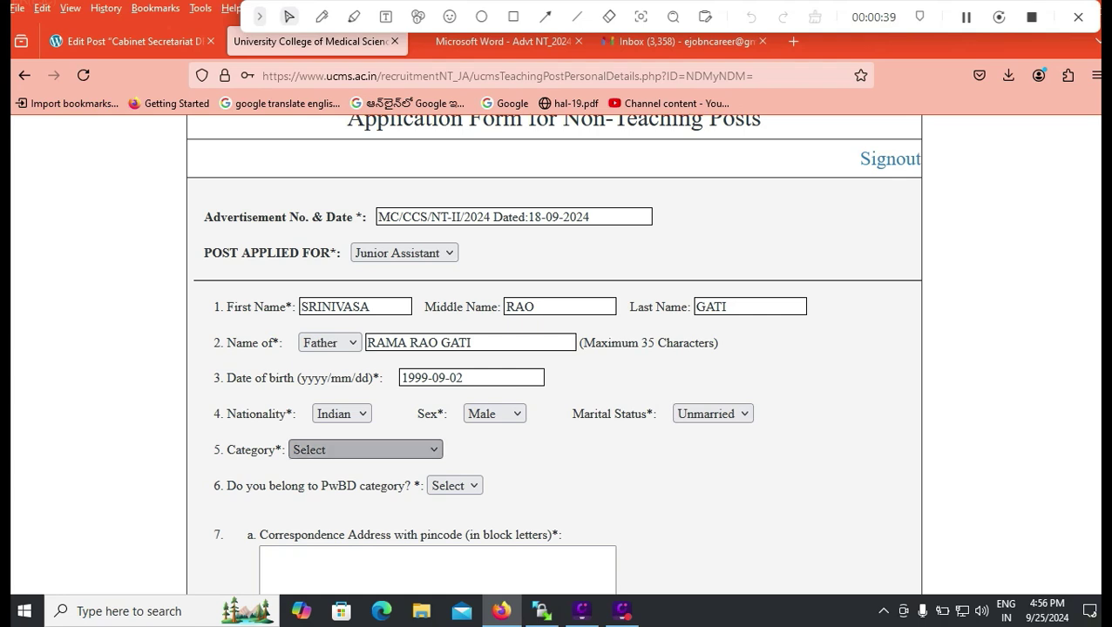
Set category to OBC(Non-creamy layer) and answer No to PwBD.
{"action": "left_click", "coordinate": [365, 449]}
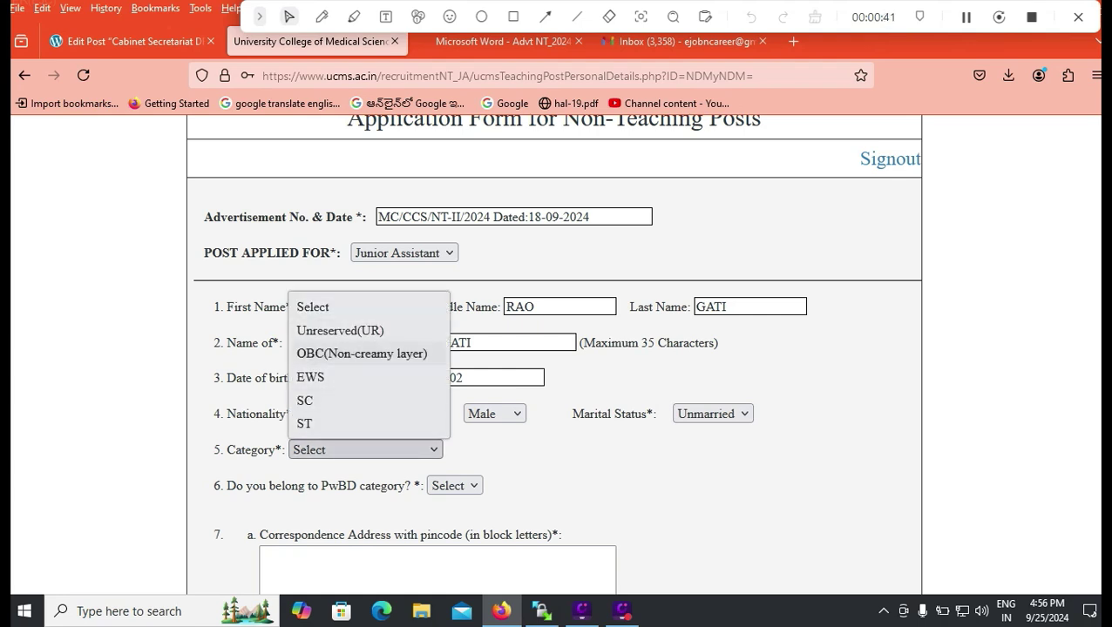
{"action": "left_click", "coordinate": [328, 405]}
{"action": "left_click", "coordinate": [364, 450]}
{"action": "left_click", "coordinate": [348, 353]}
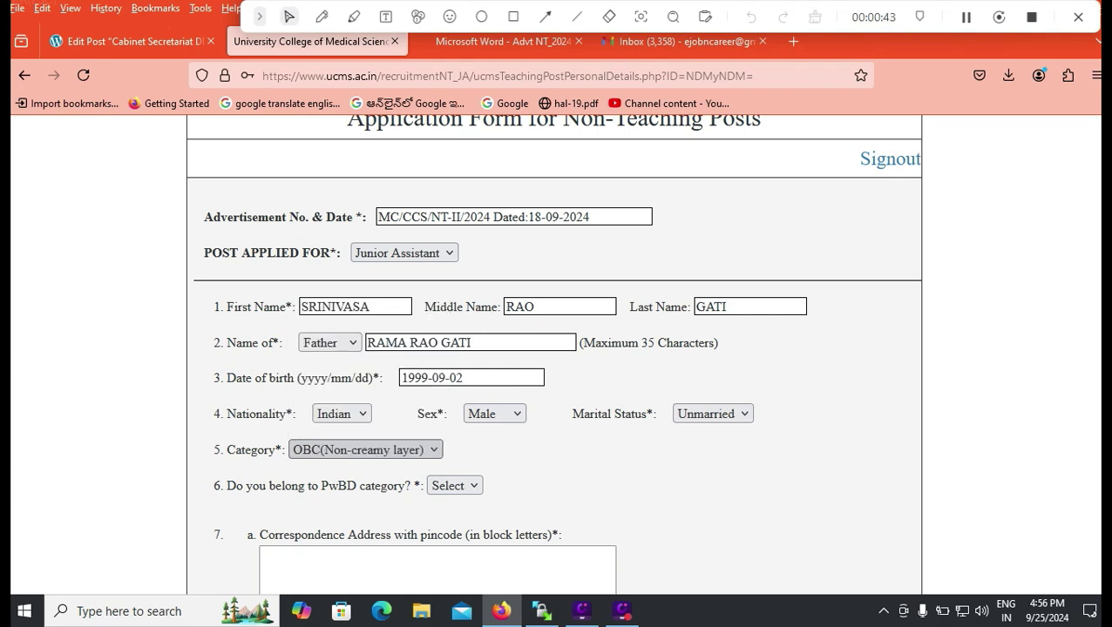
{"action": "left_click", "coordinate": [454, 485]}
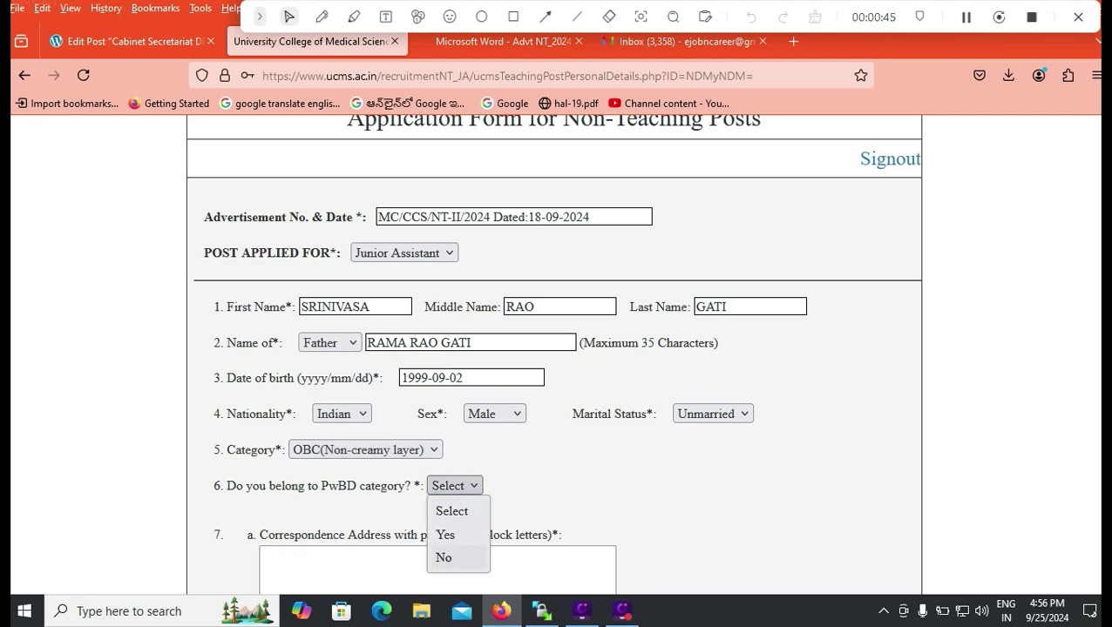
{"action": "left_click", "coordinate": [442, 556]}
Enter the correspondence address with city, state and pincode, and make the permanent address the same.
{"action": "scroll", "coordinate": [557, 348], "scroll_direction": "down", "scroll_amount": 2}
{"action": "left_click", "coordinate": [279, 392]}
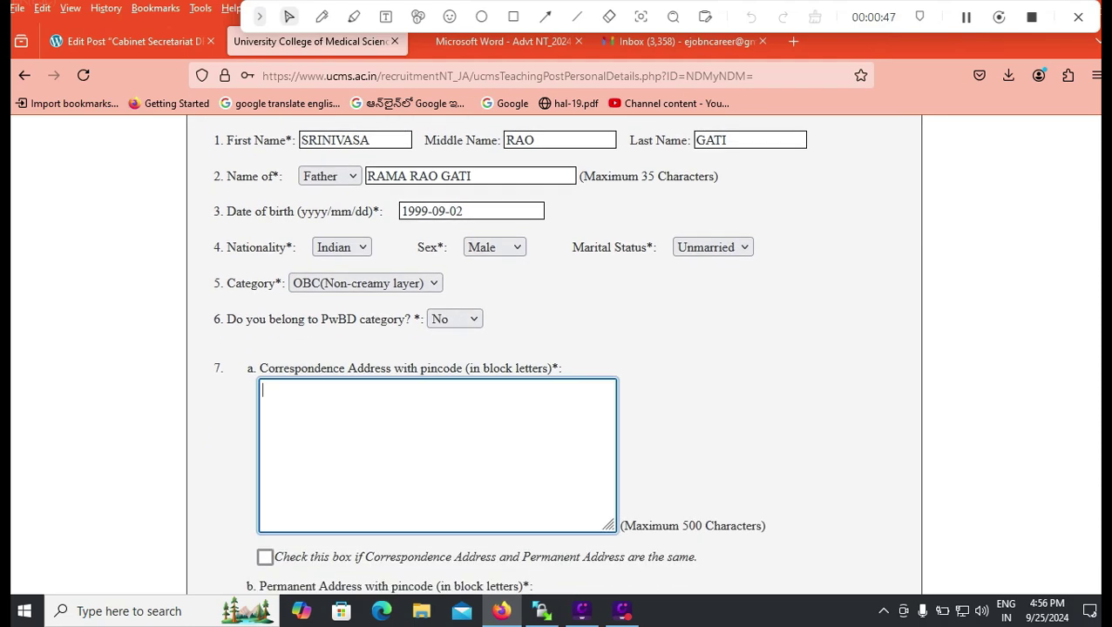
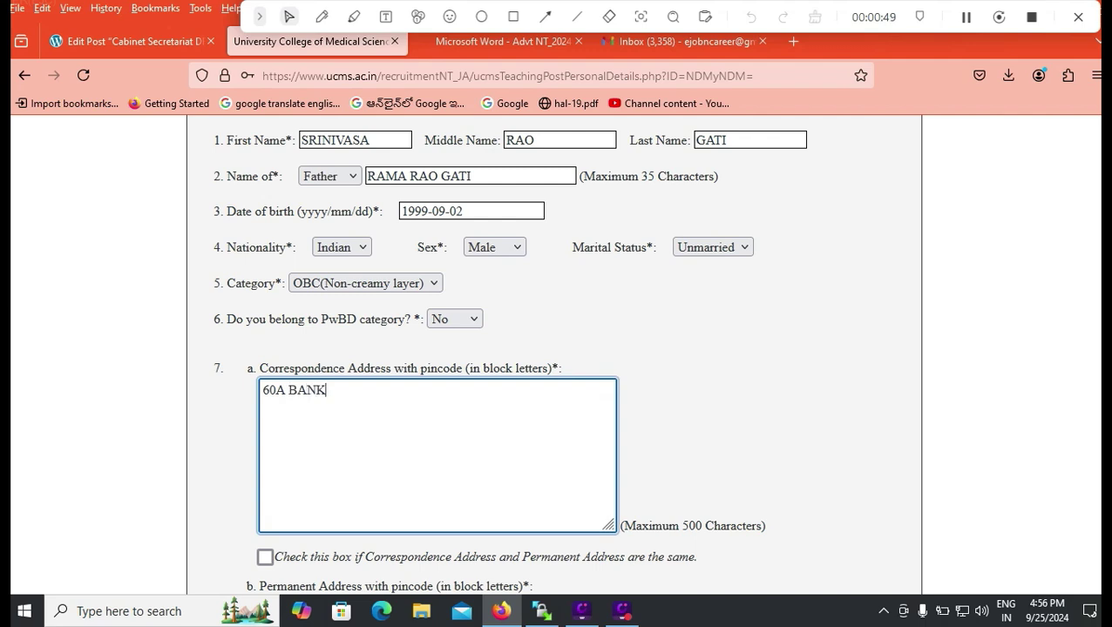
{"action": "key", "text": "Tab"}
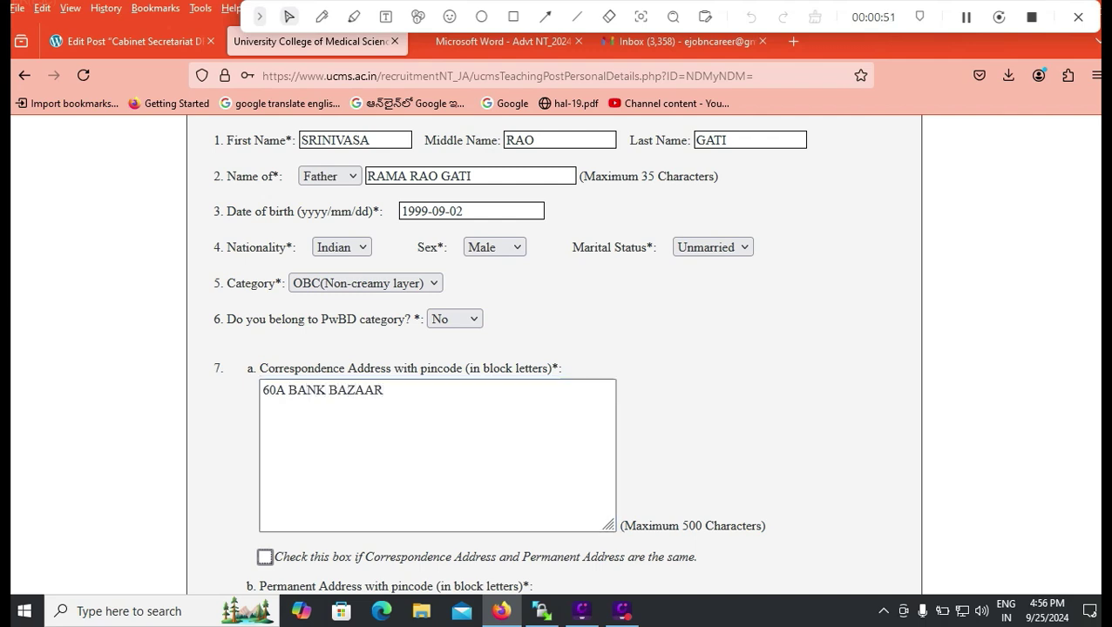
{"action": "left_click", "coordinate": [384, 390]}
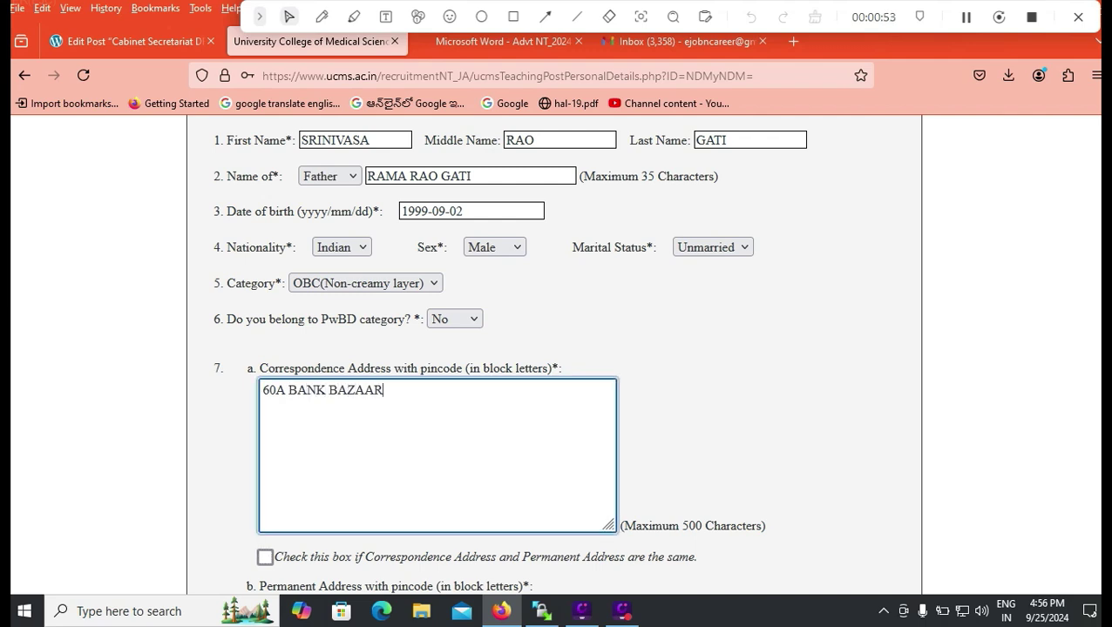
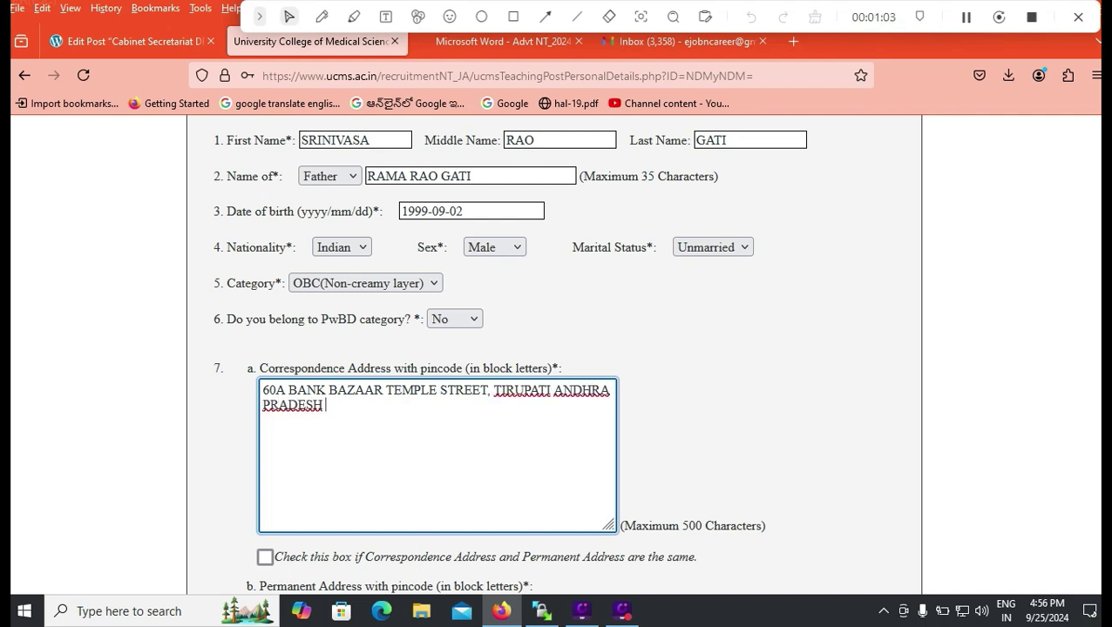
{"action": "scroll", "coordinate": [557, 348], "scroll_direction": "down", "scroll_amount": 2}
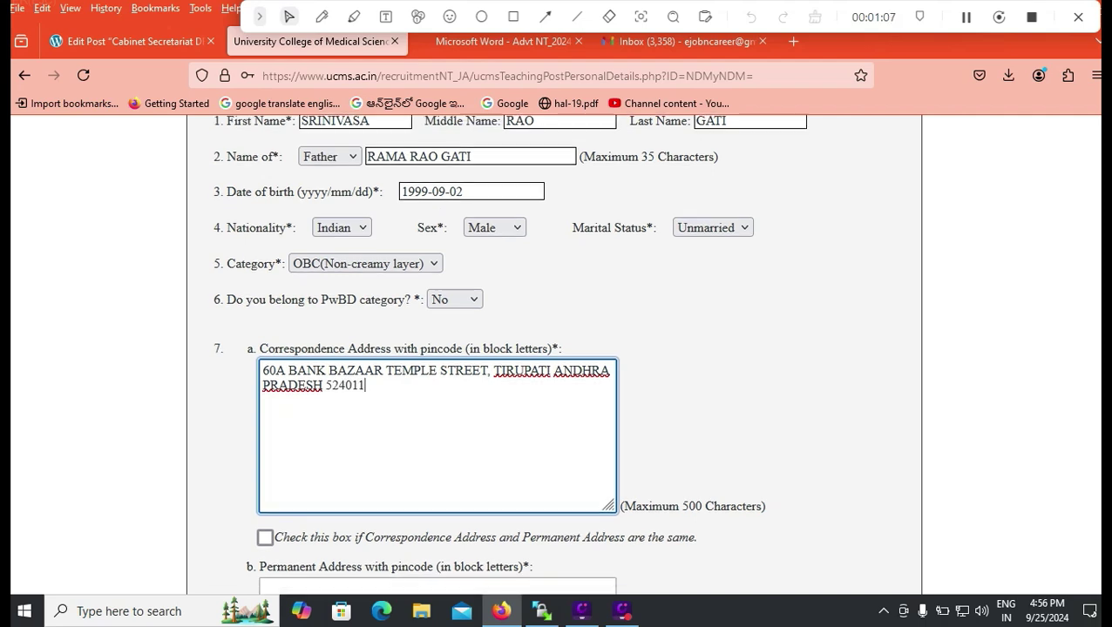
{"action": "left_click", "coordinate": [265, 390]}
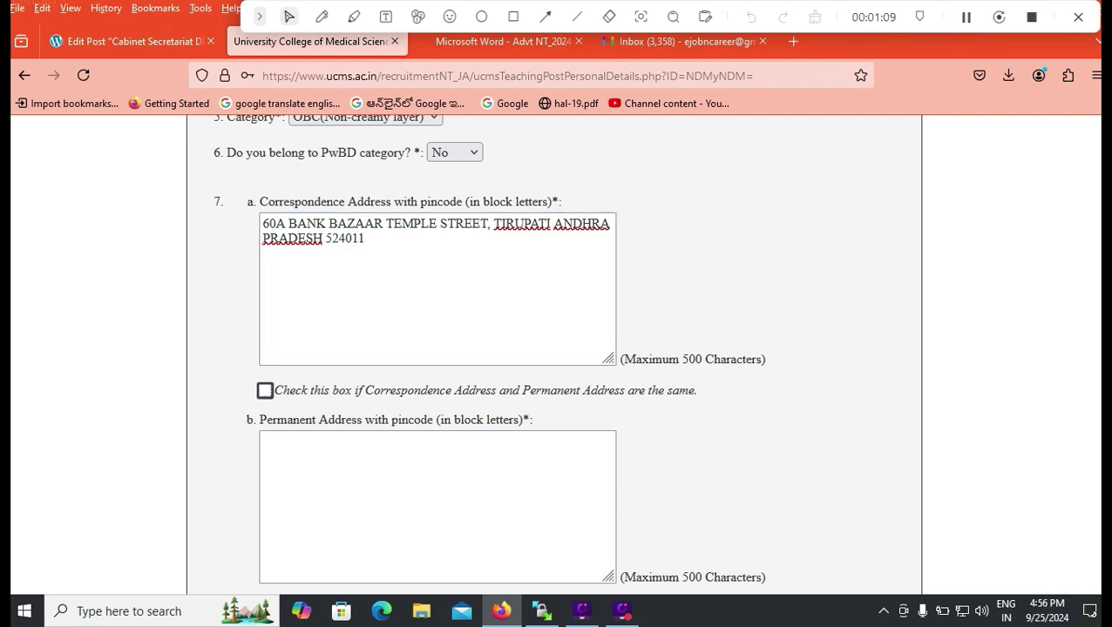
{"action": "scroll", "coordinate": [554, 356], "scroll_direction": "down", "scroll_amount": 2}
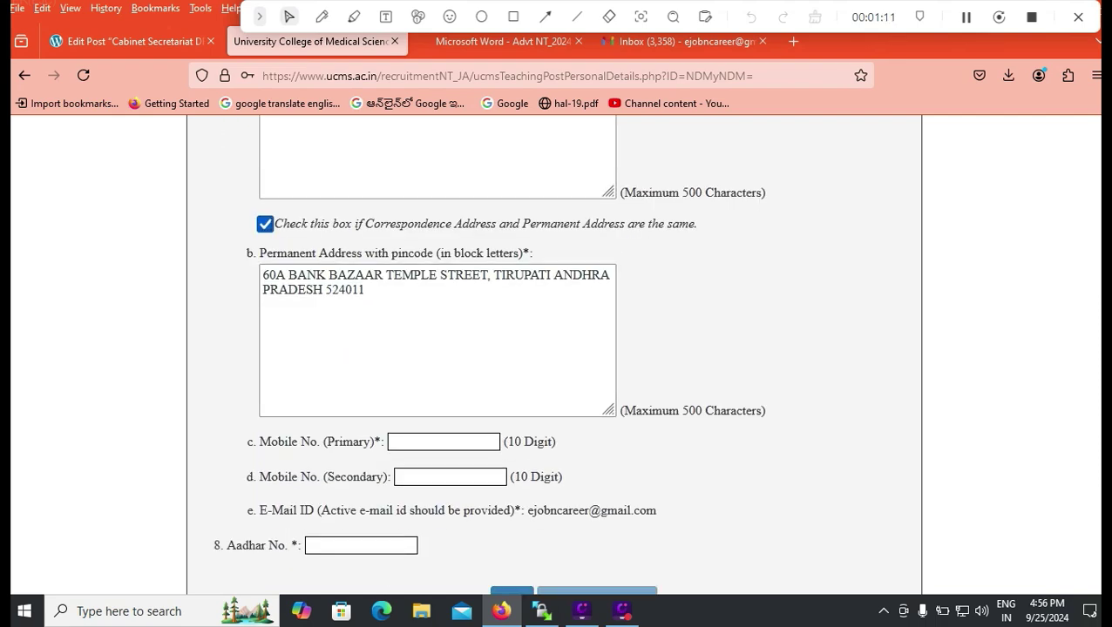
Enter the applicant's primary and secondary mobile numbers.
{"action": "left_click", "coordinate": [443, 442]}
{"action": "type", "text": "9999999999"}
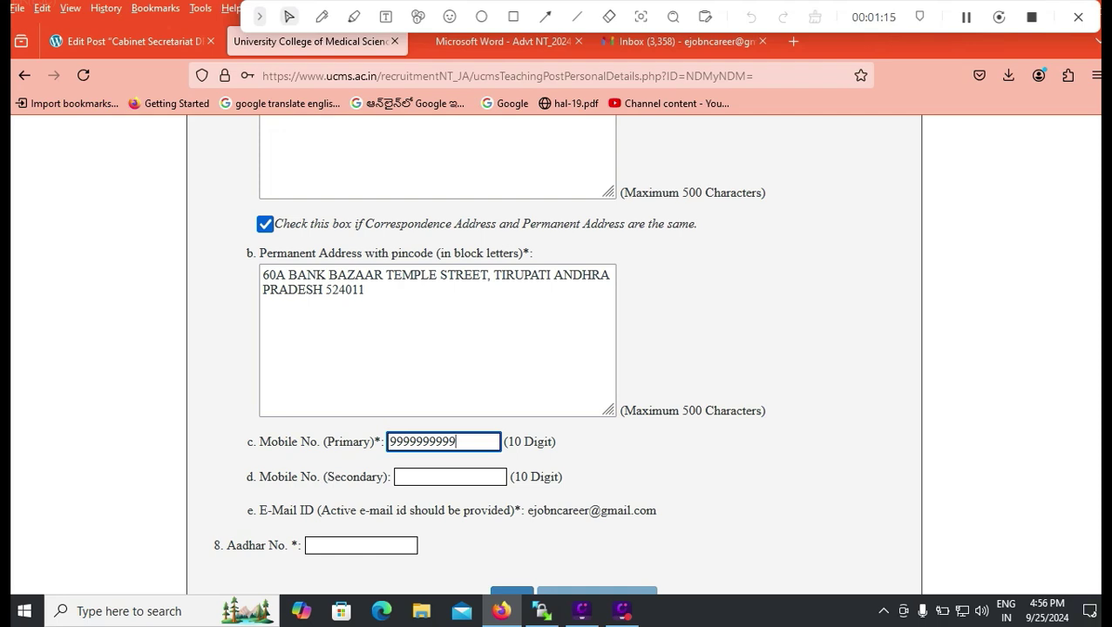
{"action": "left_click", "coordinate": [450, 477]}
{"action": "type", "text": "9999999999"}
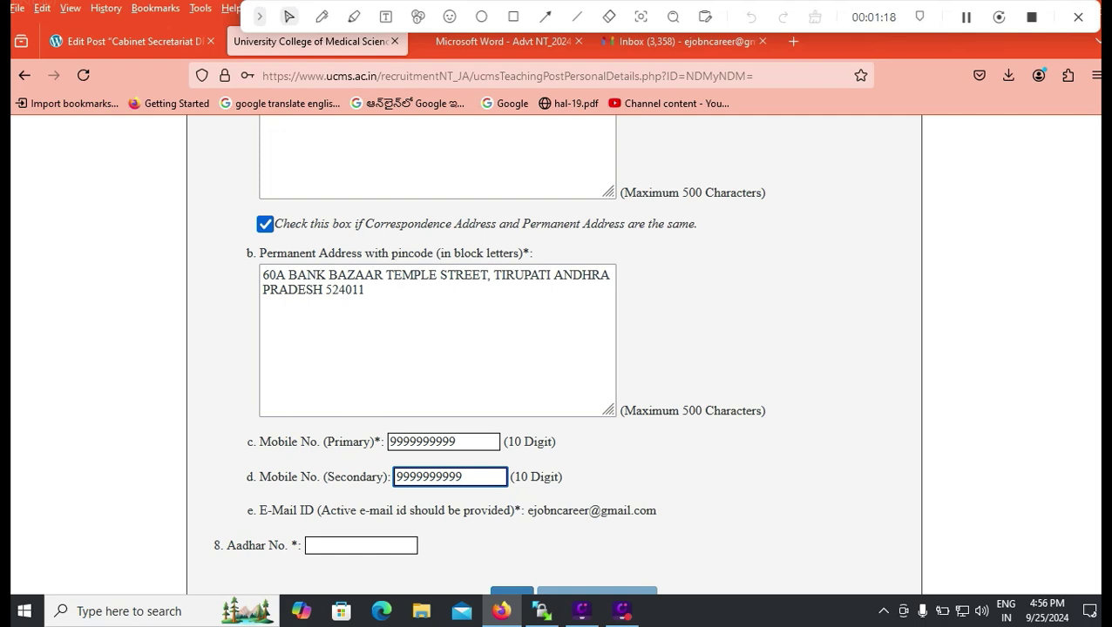
{"action": "scroll", "coordinate": [554, 349], "scroll_direction": "down", "scroll_amount": 2}
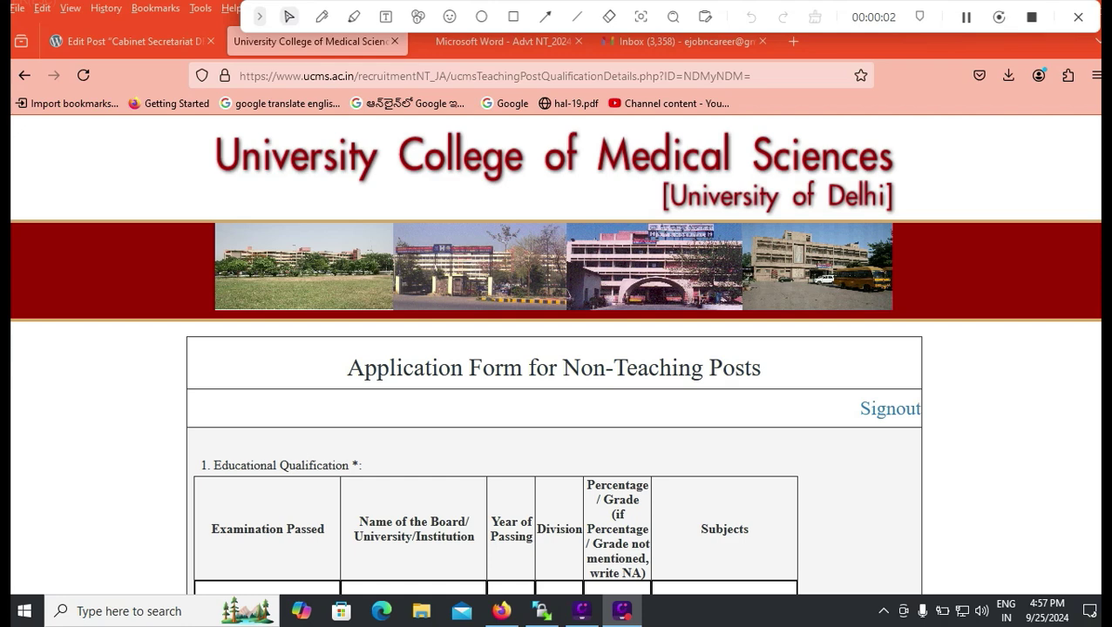
Enter 10TH CLASS, board CBSE, year 2015 and division IST in the first qualification row.
{"action": "scroll", "coordinate": [556, 348], "scroll_direction": "down", "scroll_amount": 2}
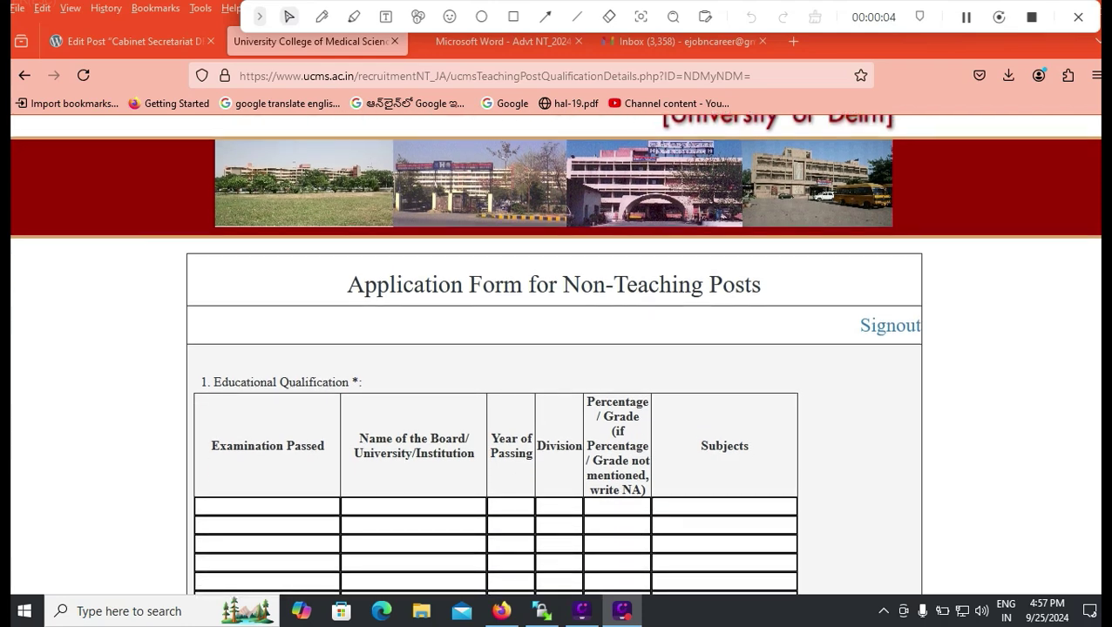
{"action": "left_click", "coordinate": [267, 506]}
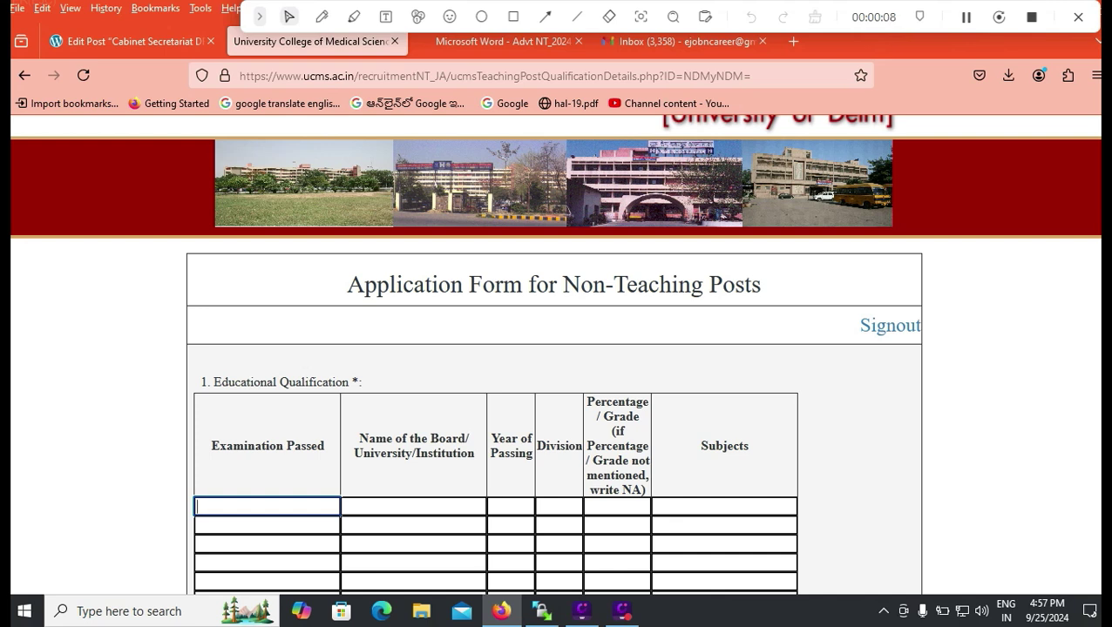
{"action": "type", "text": "10TH CLASS"}
{"action": "key", "text": "Tab"}
{"action": "type", "text": "CS"}
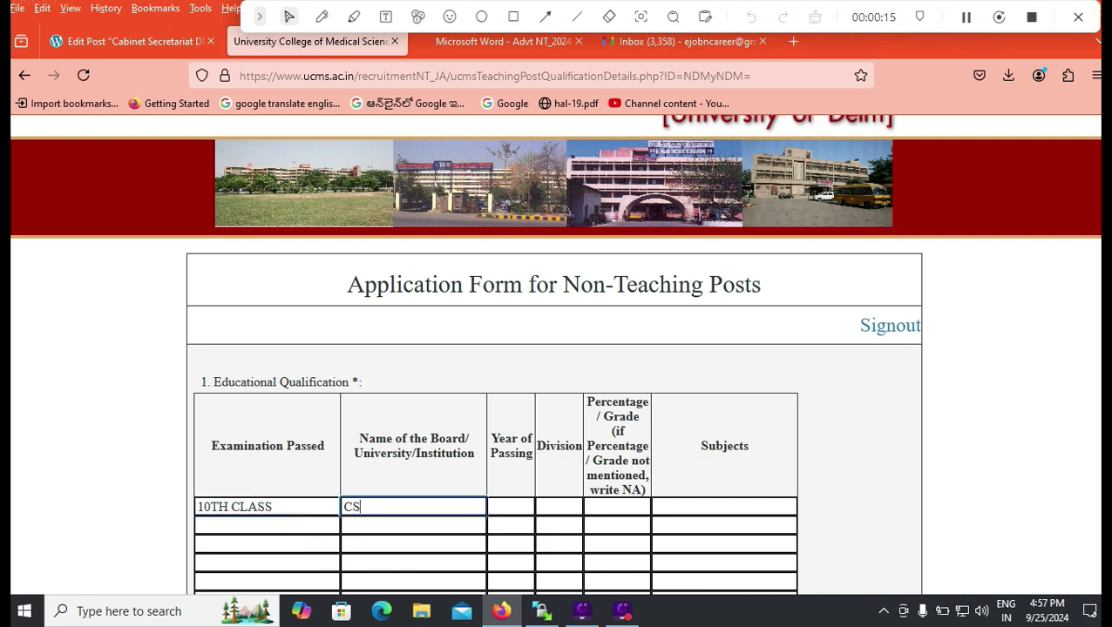
{"action": "key", "text": "BackSpace"}
{"action": "type", "text": "BSE"}
{"action": "key", "text": "Tab"}
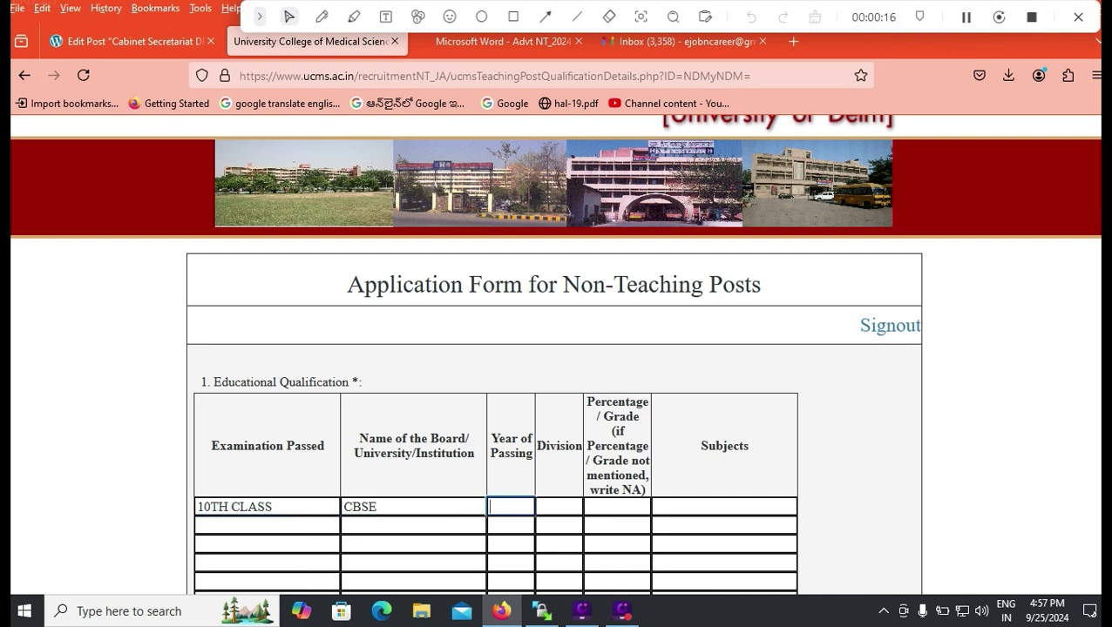
{"action": "type", "text": "2015"}
{"action": "key", "text": "Tab"}
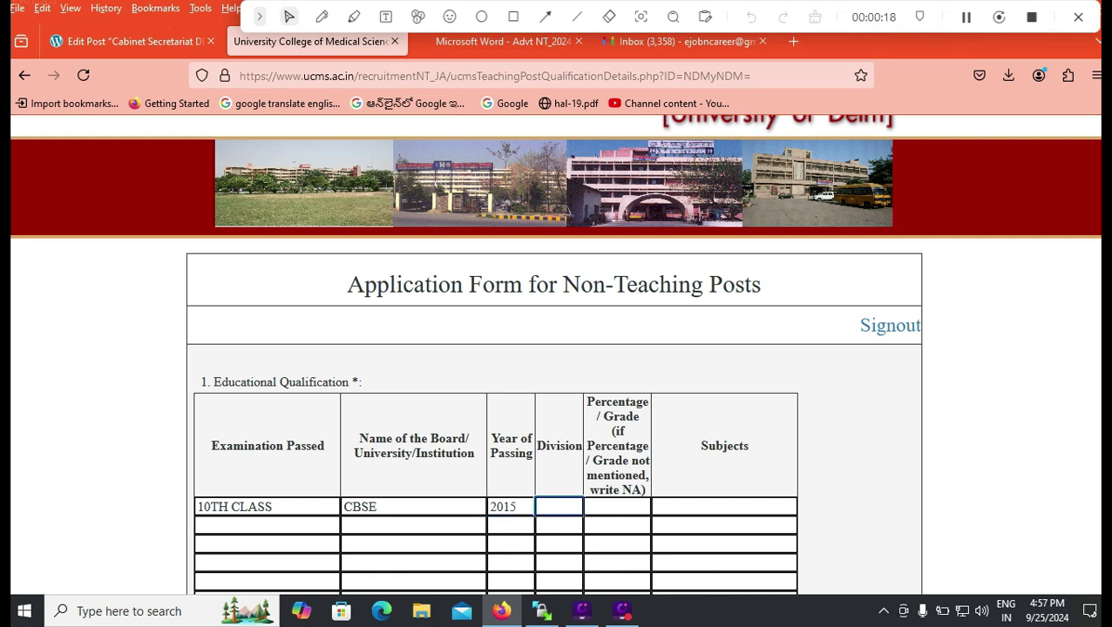
{"action": "type", "text": "DIV"}
{"action": "key", "text": "BackSpace"}
{"action": "key", "text": "BackSpace"}
{"action": "key", "text": "BackSpace"}
{"action": "type", "text": "FIR"}
{"action": "key", "text": "BackSpace"}
{"action": "key", "text": "BackSpace"}
{"action": "key", "text": "BackSpace"}
{"action": "type", "text": "IST"}
Set the 10TH CLASS row's percentage to 80 and subjects to GENERAL.
{"action": "left_click", "coordinate": [617, 507]}
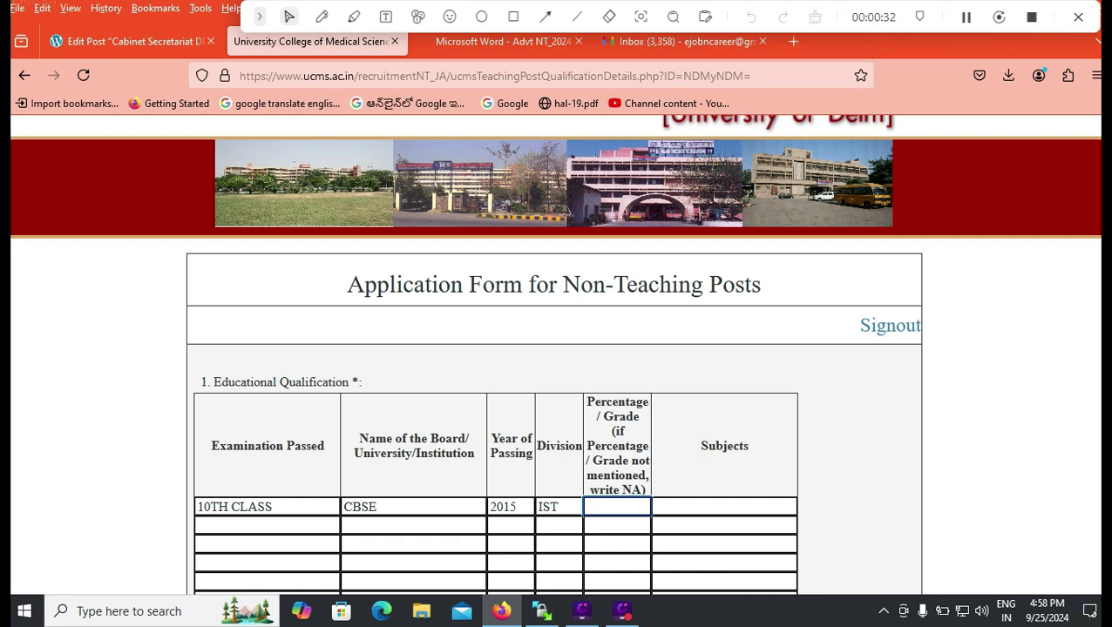
{"action": "type", "text": "80"}
{"action": "key", "text": "ctrl+a"}
{"action": "type", "text": "9."}
{"action": "key", "text": "BackSpace"}
{"action": "key", "text": "BackSpace"}
{"action": "type", "text": "NA"}
{"action": "key", "text": "Tab"}
{"action": "key", "text": "shift+Tab"}
{"action": "type", "text": "80"}
{"action": "key", "text": "Tab"}
{"action": "type", "text": "GENE"}
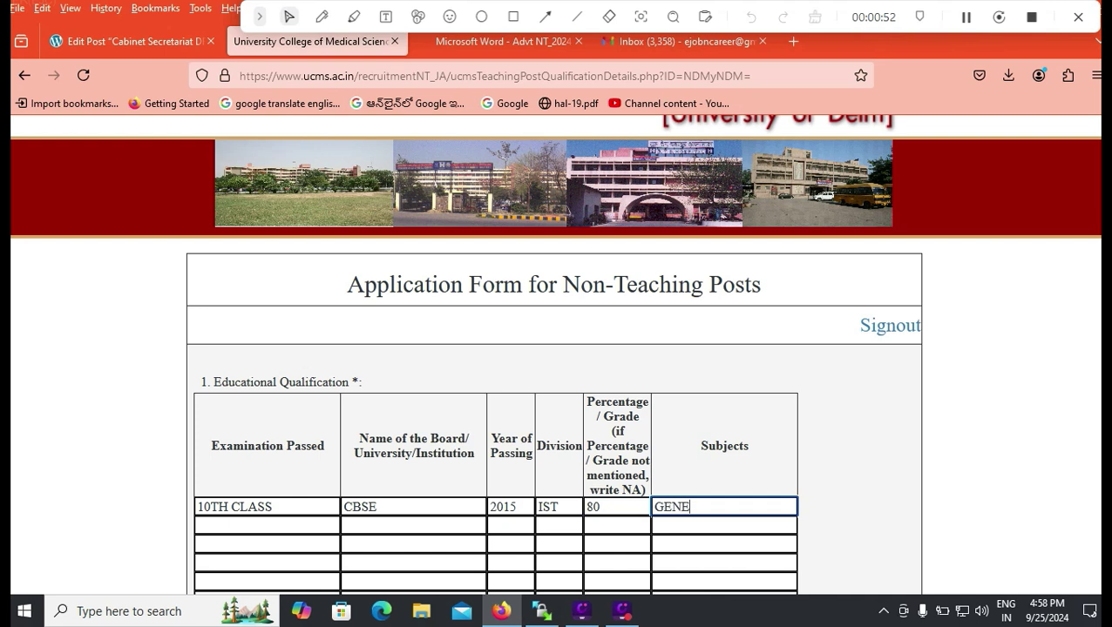
{"action": "type", "text": "RAL"}
{"action": "left_click", "coordinate": [267, 525]}
Add the INTERMEDIATE row: APBIE, 2018, IST, 75, PHYSICS MATHS CHEMISTRY.
{"action": "type", "text": "INTER"}
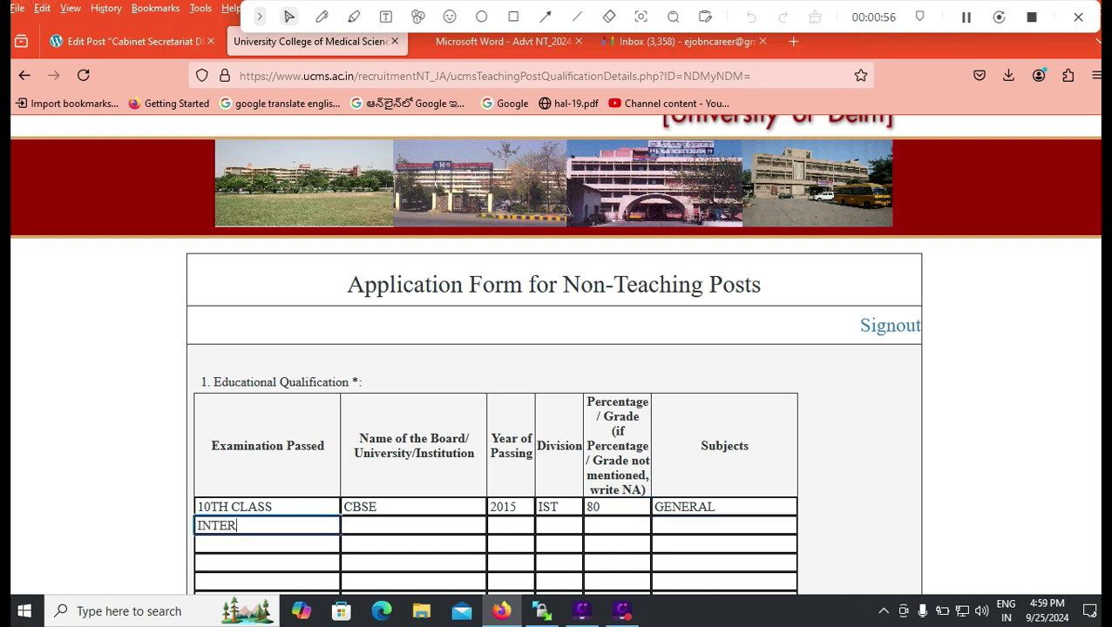
{"action": "type", "text": "MEDIATE"}
{"action": "key", "text": "Tab"}
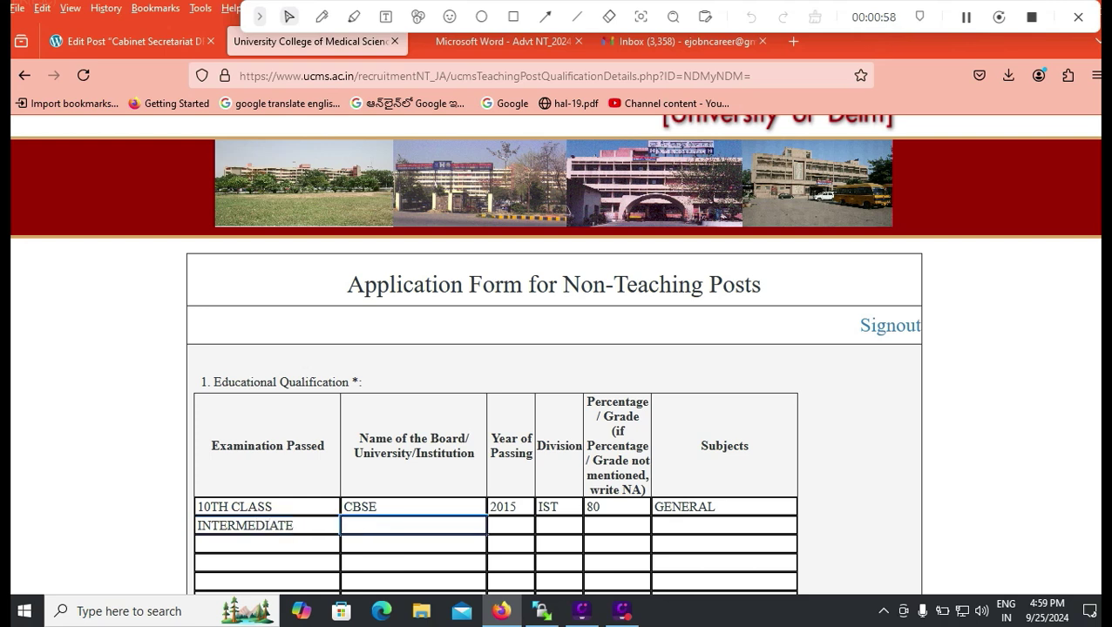
{"action": "type", "text": "APBIE"}
{"action": "key", "text": "Tab"}
{"action": "type", "text": "2018"}
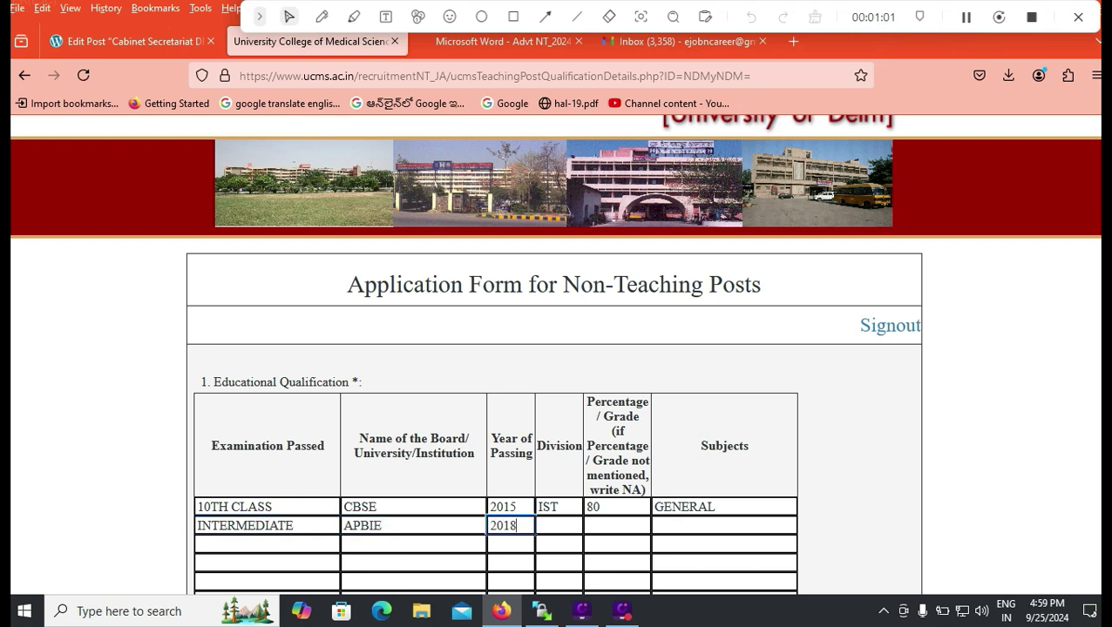
{"action": "key", "text": "Tab"}
{"action": "type", "text": "IST"}
{"action": "key", "text": "Tab"}
{"action": "type", "text": "75"}
{"action": "key", "text": "Tab"}
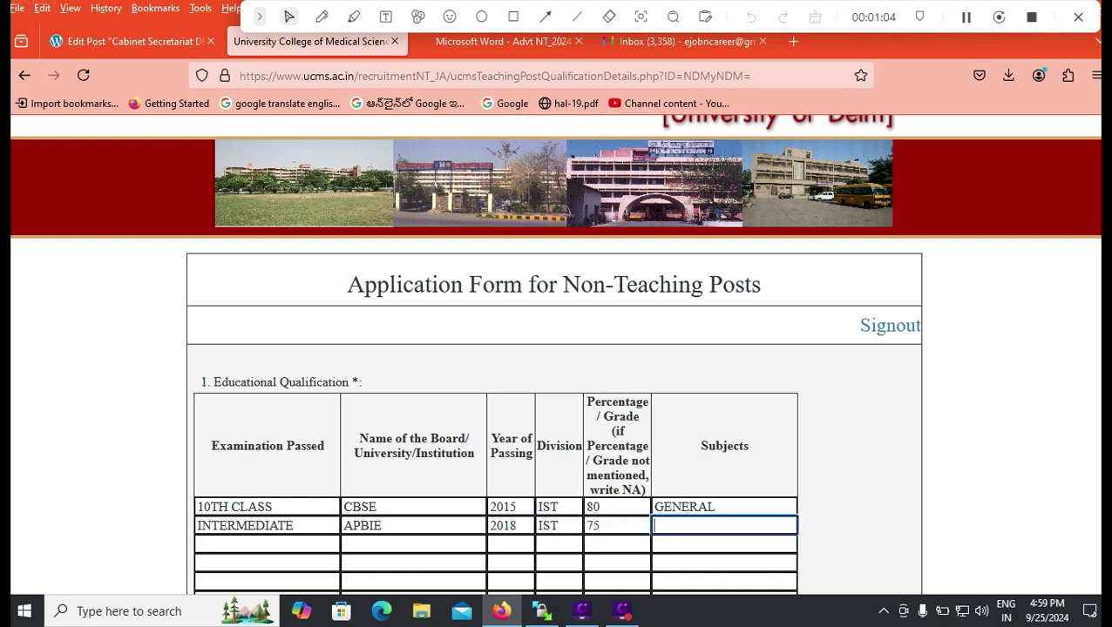
{"action": "type", "text": "PHYSICS M"}
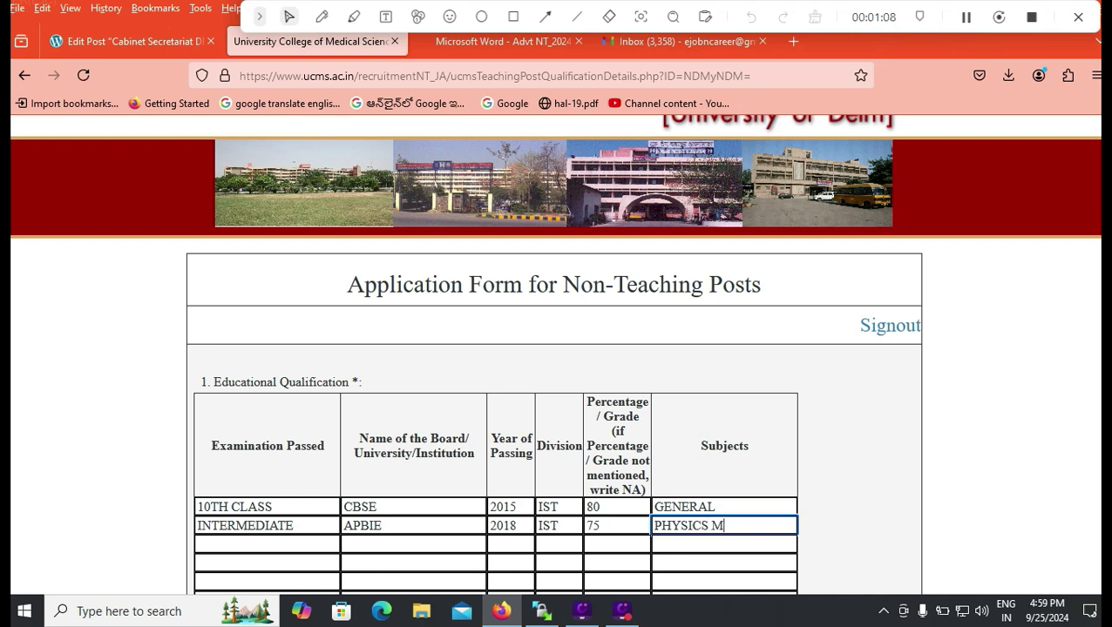
{"action": "type", "text": "ATHS CHEMISTRY"}
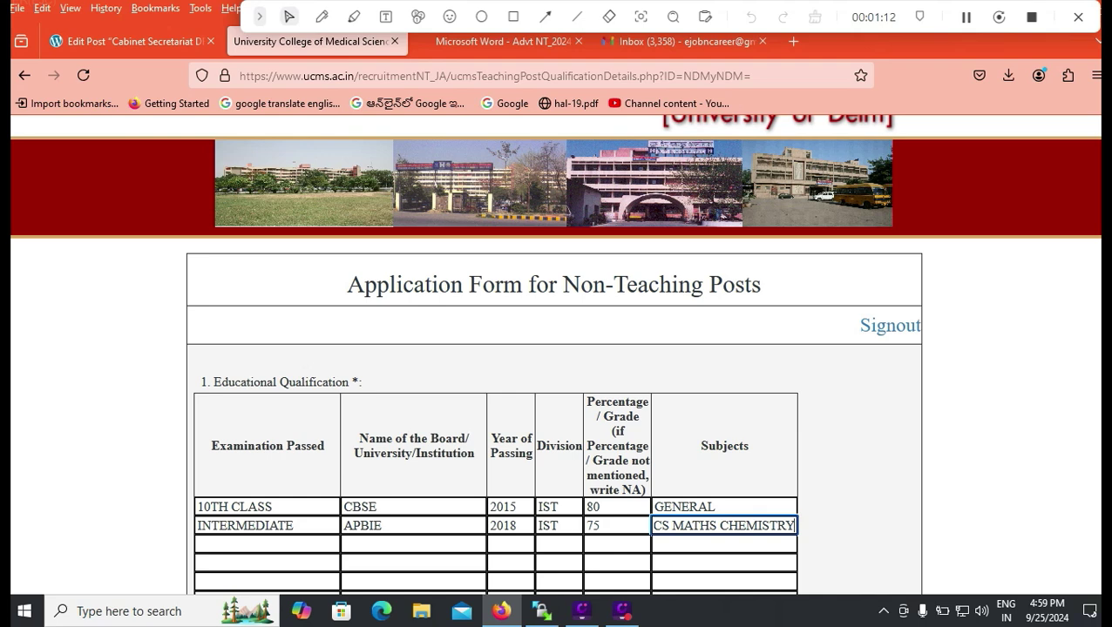
{"action": "key", "text": "Tab"}
Add the B.COM row: NAGARJUNA UNIVESITY, 2022, IST, 65, COMMERCE STATISTICS.
{"action": "scroll", "coordinate": [554, 353], "scroll_direction": "down", "scroll_amount": 2}
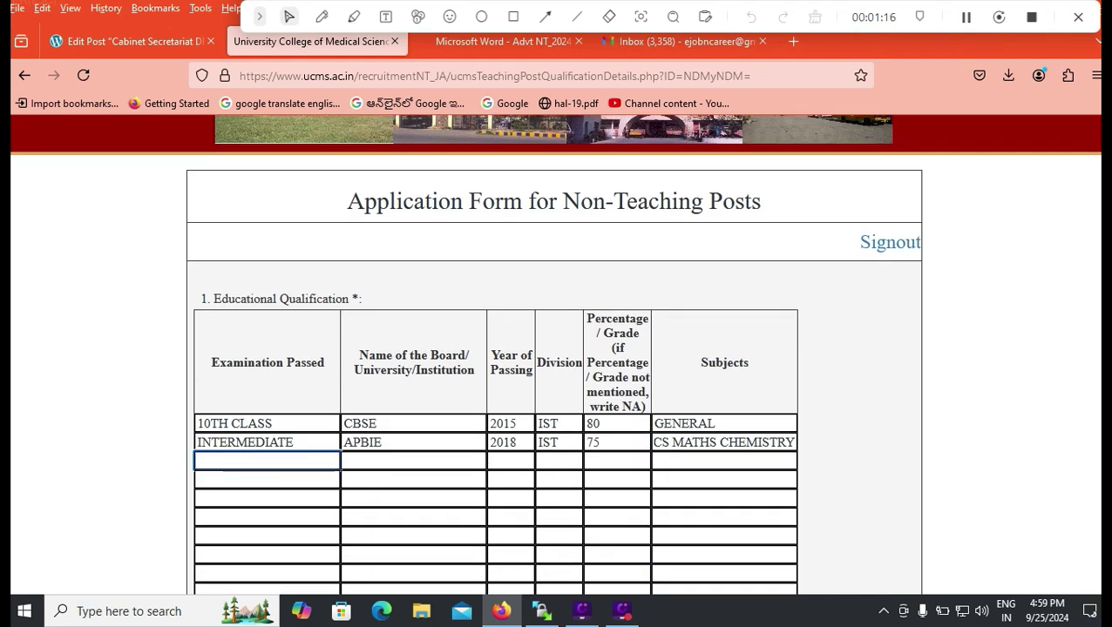
{"action": "type", "text": "B.COM"}
{"action": "key", "text": "Tab"}
{"action": "type", "text": "NAGA"}
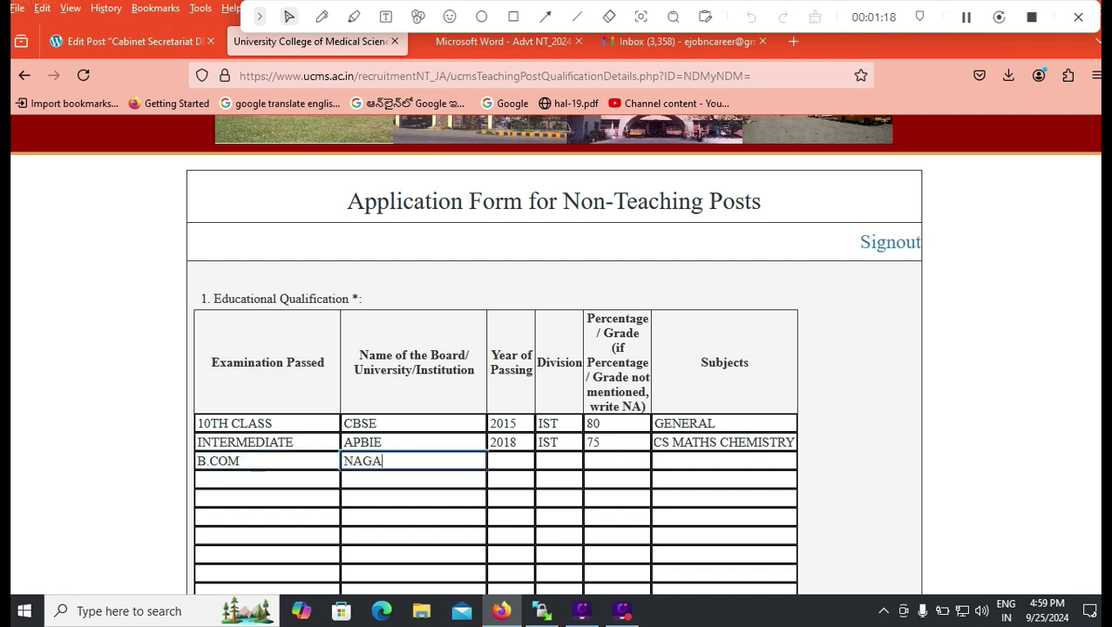
{"action": "type", "text": "RJUNA UNIVESITY"}
{"action": "key", "text": "Tab"}
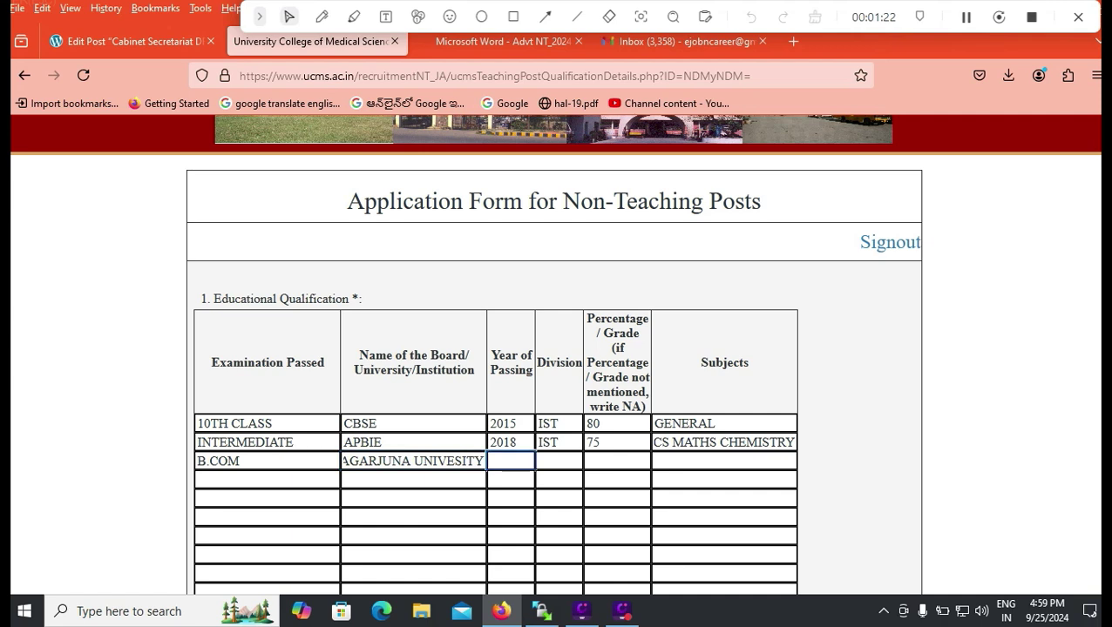
{"action": "type", "text": "2022"}
{"action": "key", "text": "Tab"}
{"action": "type", "text": "IST"}
{"action": "key", "text": "Tab"}
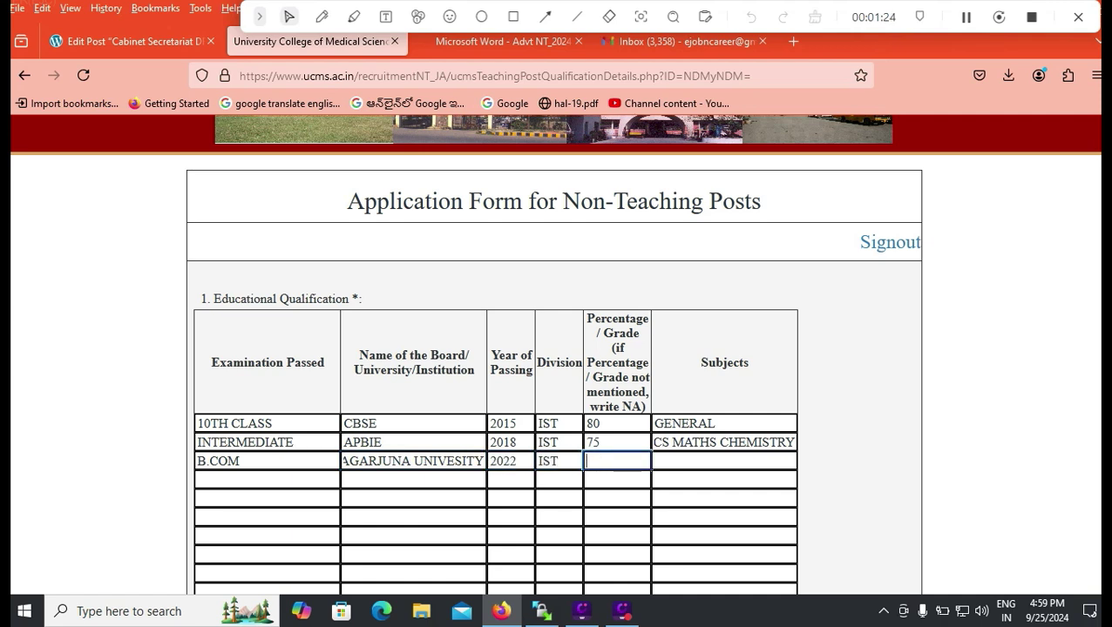
{"action": "type", "text": "65"}
{"action": "key", "text": "Tab"}
{"action": "type", "text": "COM"}
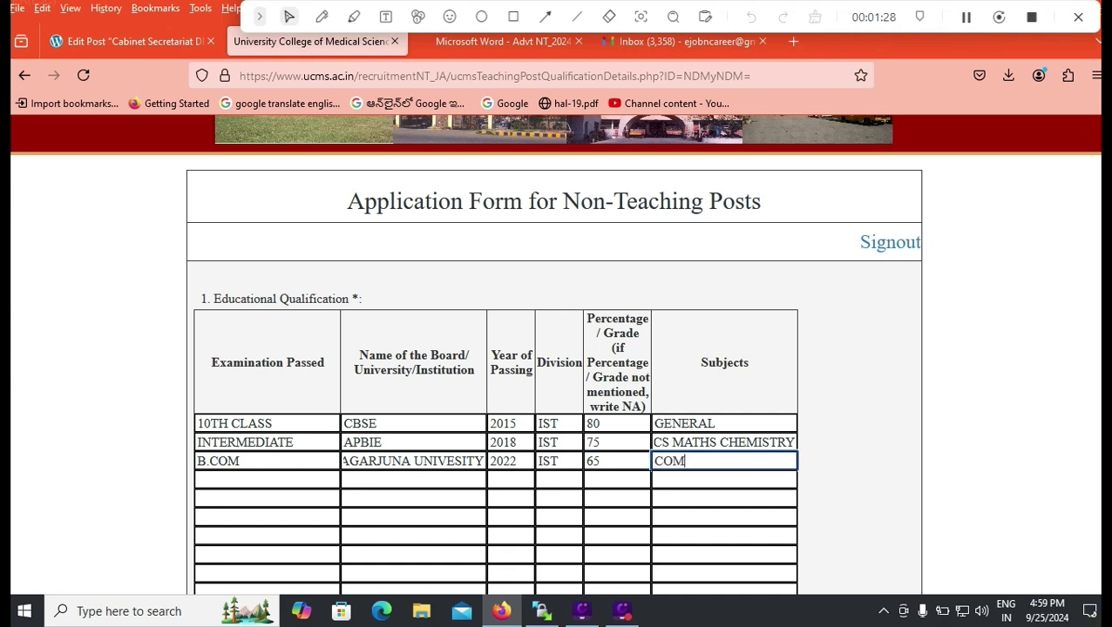
{"action": "type", "text": "MERCE STATITICS"}
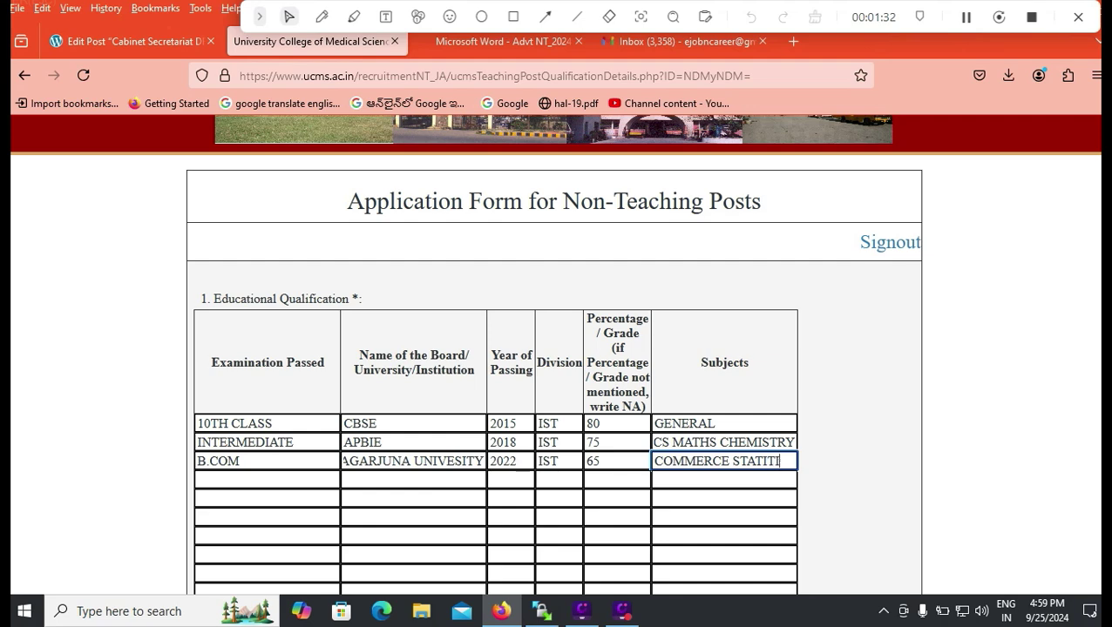
{"action": "key", "text": "BackSpace"}
{"action": "key", "text": "BackSpace"}
{"action": "key", "text": "BackSpace"}
{"action": "key", "text": "BackSpace"}
{"action": "type", "text": "STICS"}
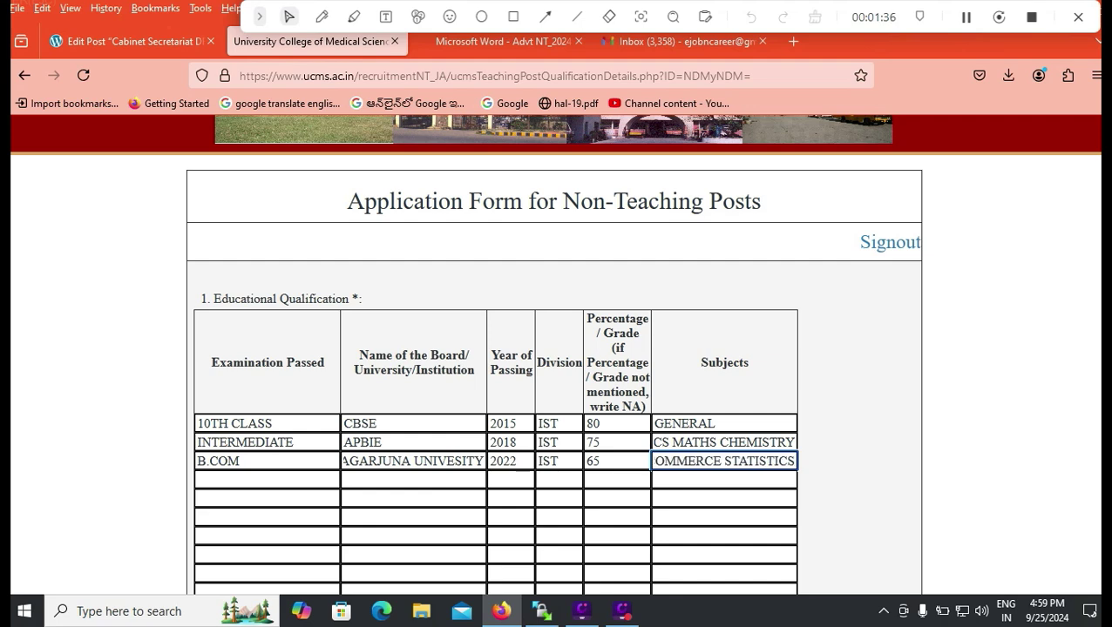
{"action": "scroll", "coordinate": [556, 353], "scroll_direction": "down", "scroll_amount": 3}
{"action": "scroll", "coordinate": [555, 354], "scroll_direction": "down", "scroll_amount": 3}
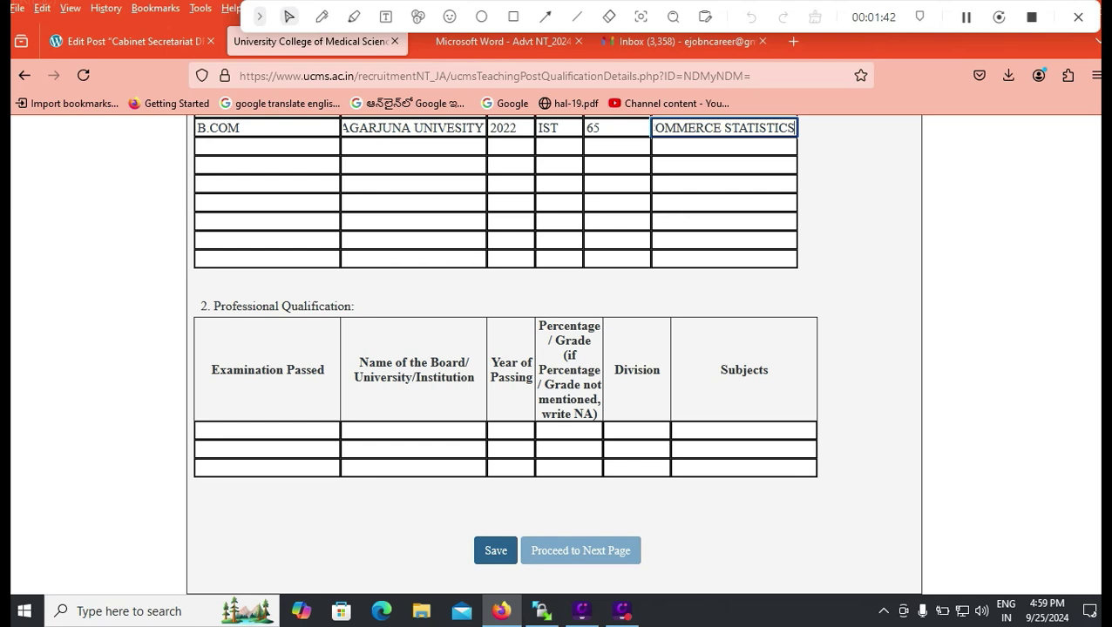
Check row 1's Nature and Type of Post options, leave experience blank, and continue.
{"action": "left_click", "coordinate": [495, 551]}
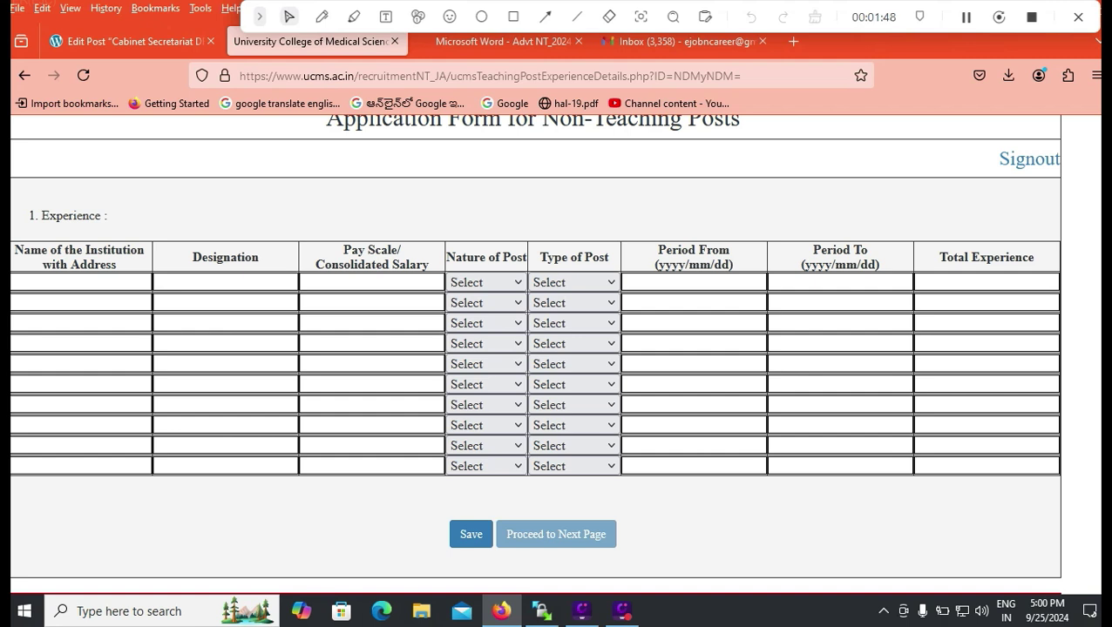
{"action": "left_click", "coordinate": [485, 283]}
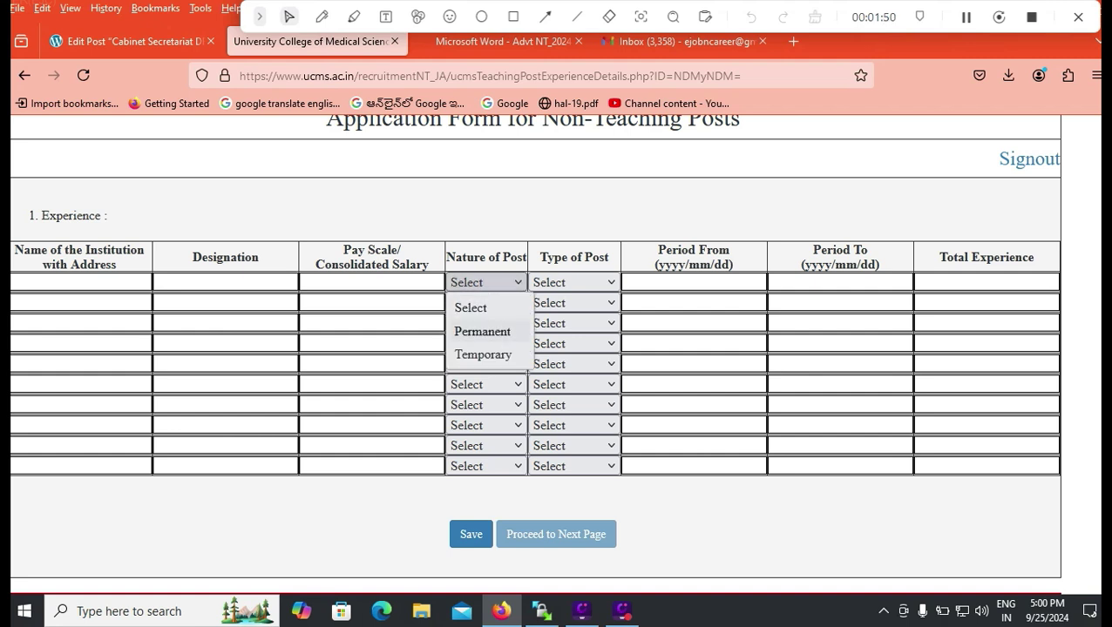
{"action": "left_click", "coordinate": [574, 282]}
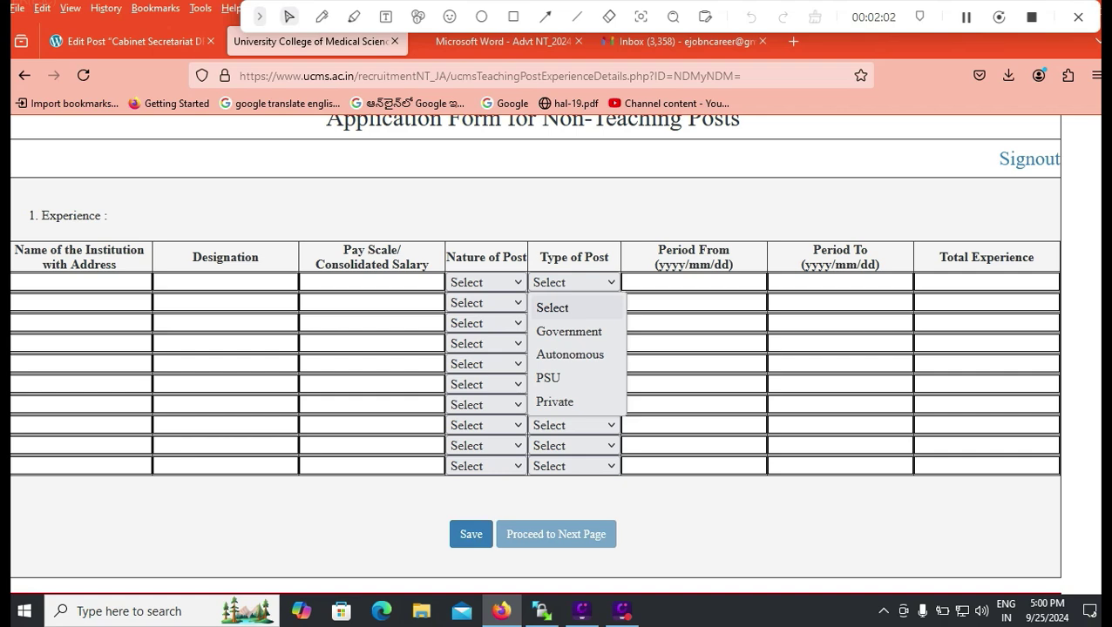
{"action": "left_click", "coordinate": [556, 534]}
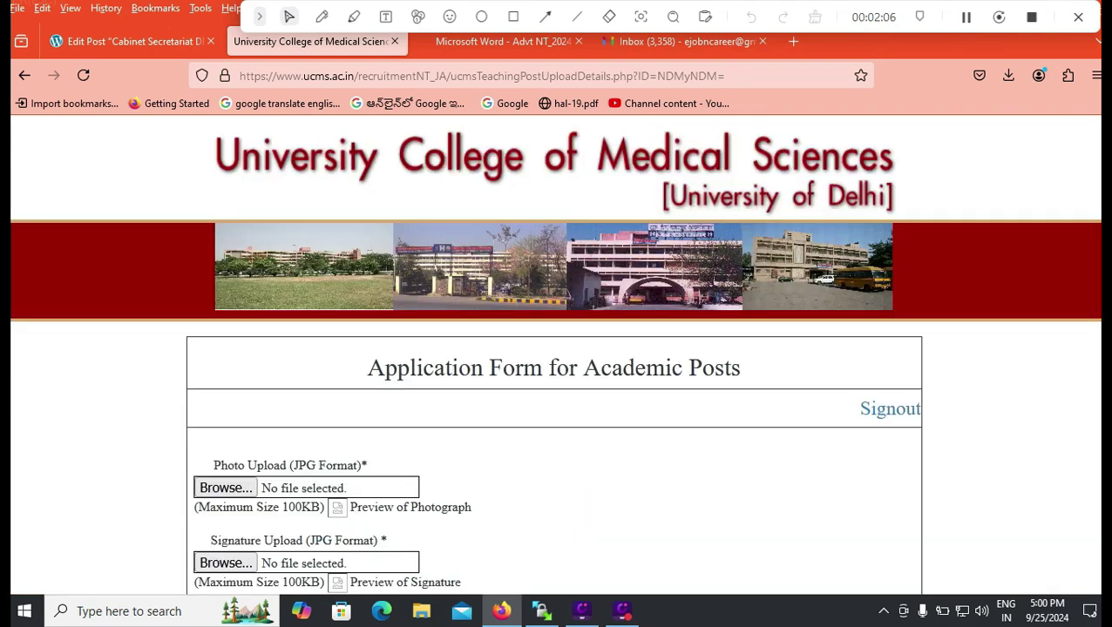
Scroll down the certificate upload page to the Save and Proceed buttons.
{"action": "scroll", "coordinate": [554, 349], "scroll_direction": "down", "scroll_amount": 2}
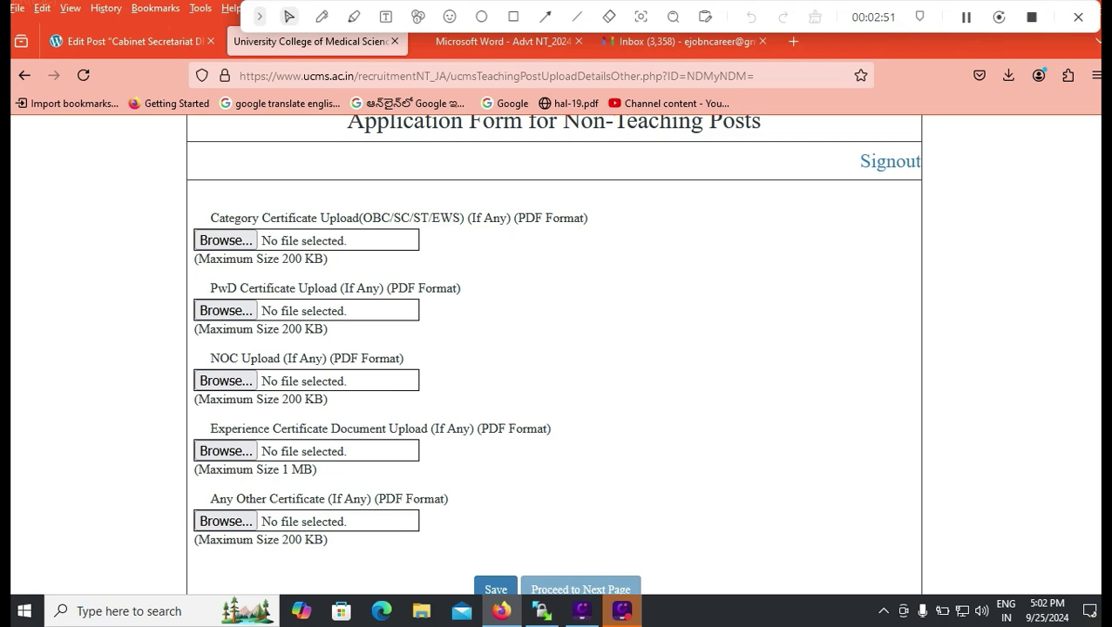
Continue to the declaration page and answer No for offences, pending criminal case and medical unfitness (1a–1c).
{"action": "scroll", "coordinate": [297, 445], "scroll_direction": "down", "scroll_amount": 2}
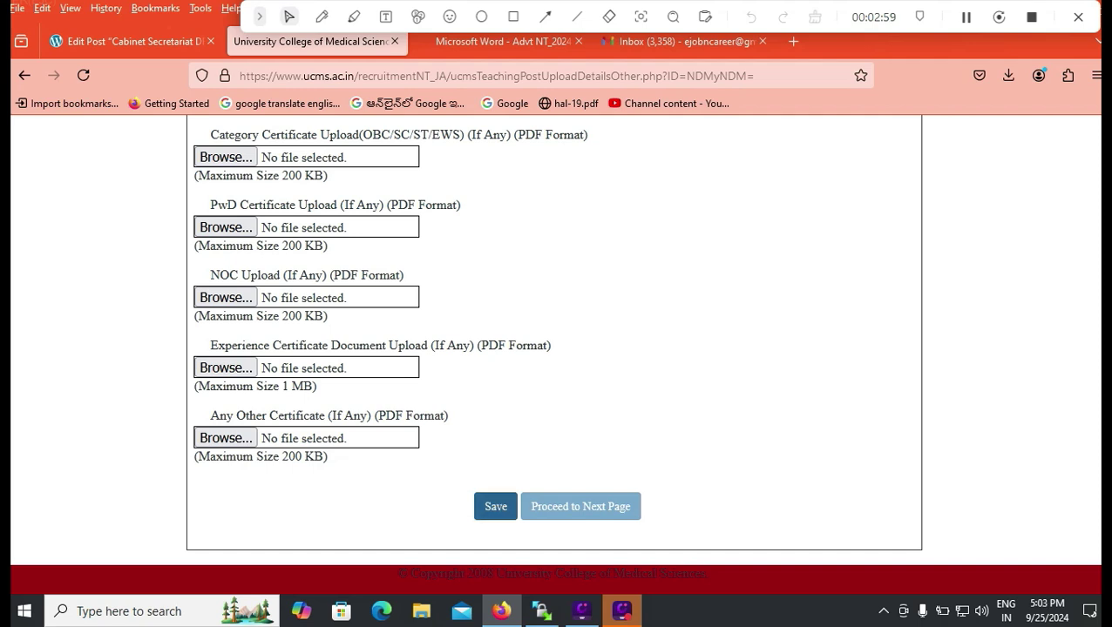
{"action": "left_click", "coordinate": [495, 507]}
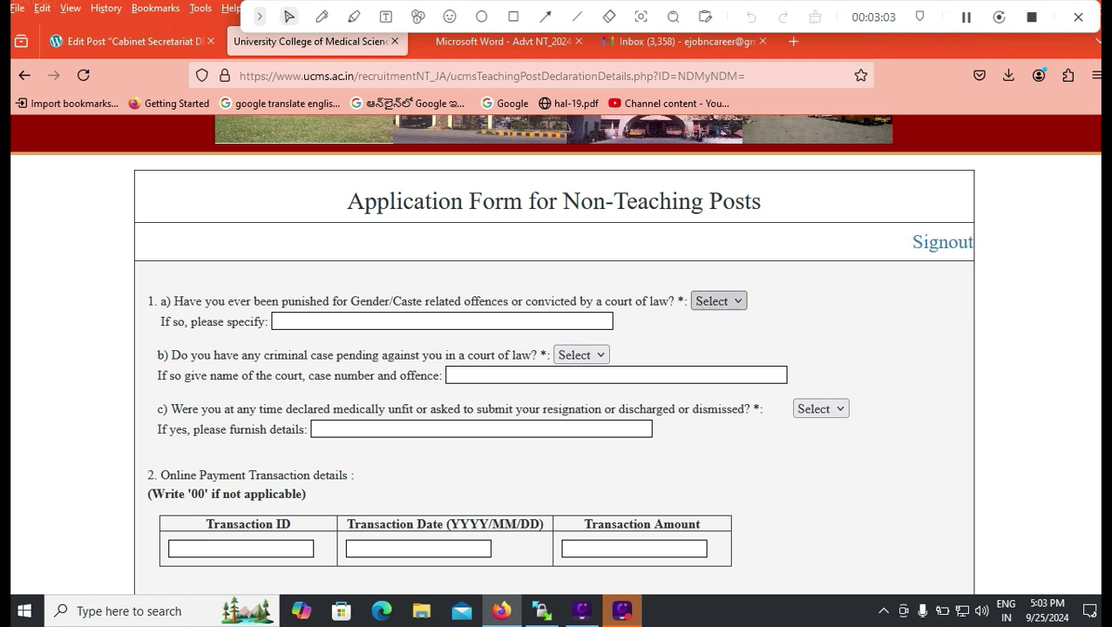
{"action": "left_click", "coordinate": [718, 301]}
{"action": "left_click", "coordinate": [710, 370]}
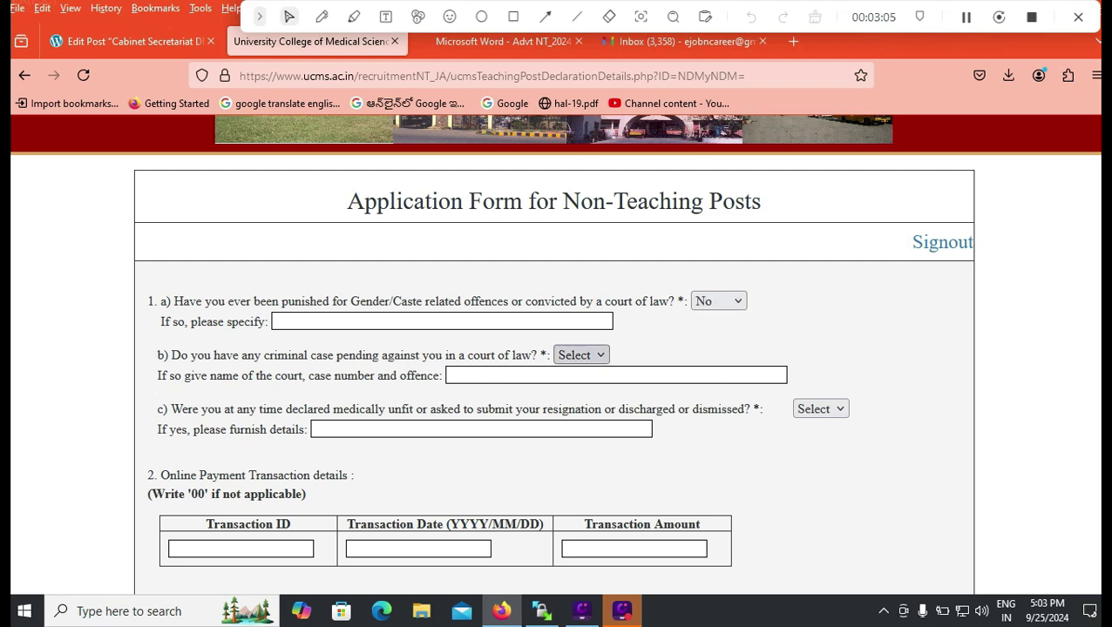
{"action": "left_click", "coordinate": [581, 354]}
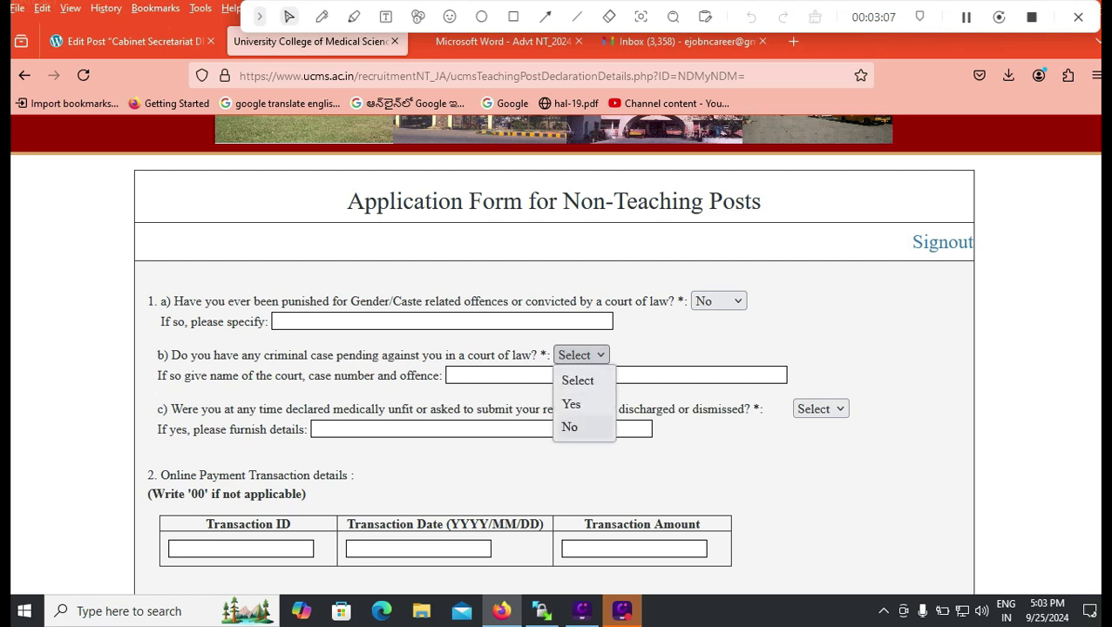
{"action": "left_click", "coordinate": [570, 424]}
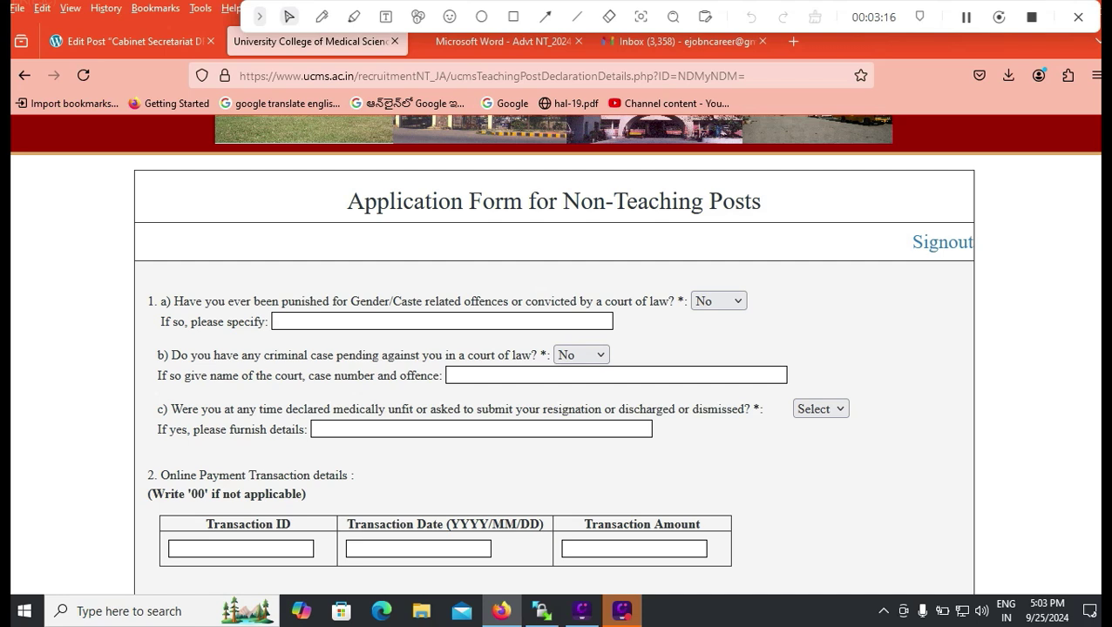
{"action": "left_click", "coordinate": [820, 409]}
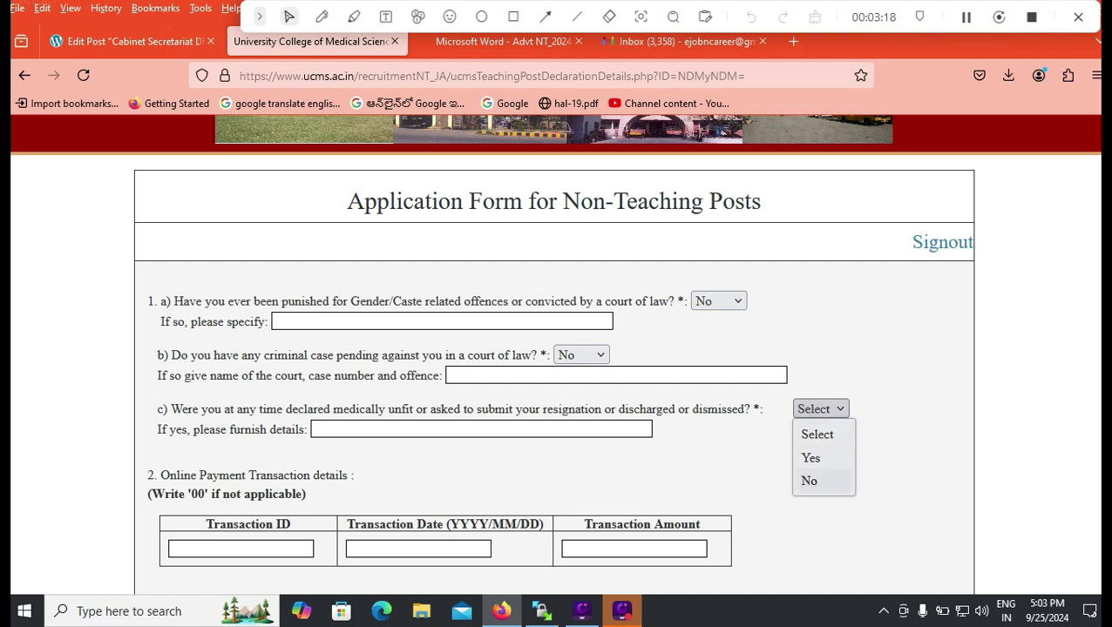
{"action": "left_click", "coordinate": [808, 482]}
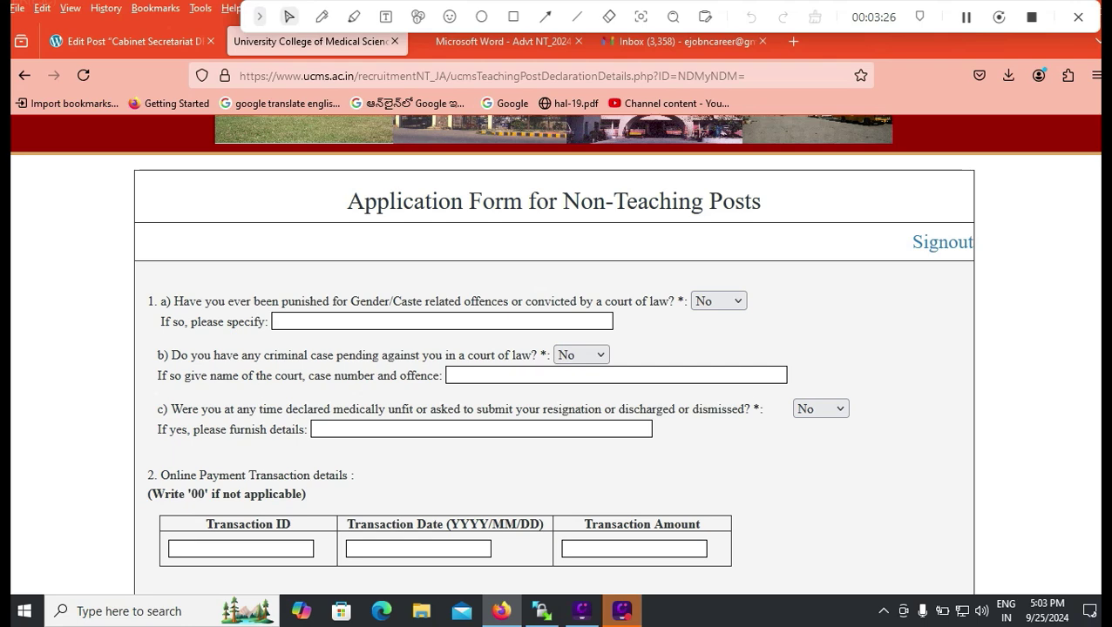
{"action": "scroll", "coordinate": [554, 349], "scroll_direction": "down", "scroll_amount": 2}
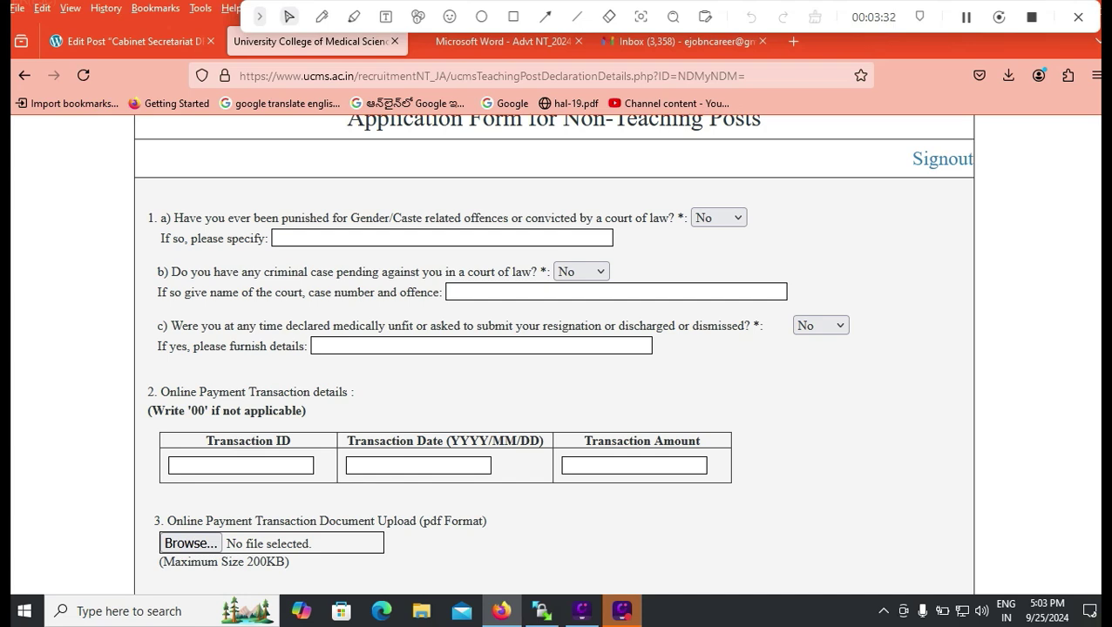
Pass over the Transaction ID, date and amount fields, leaving them blank.
{"action": "left_click", "coordinate": [240, 466]}
{"action": "left_click", "coordinate": [418, 467]}
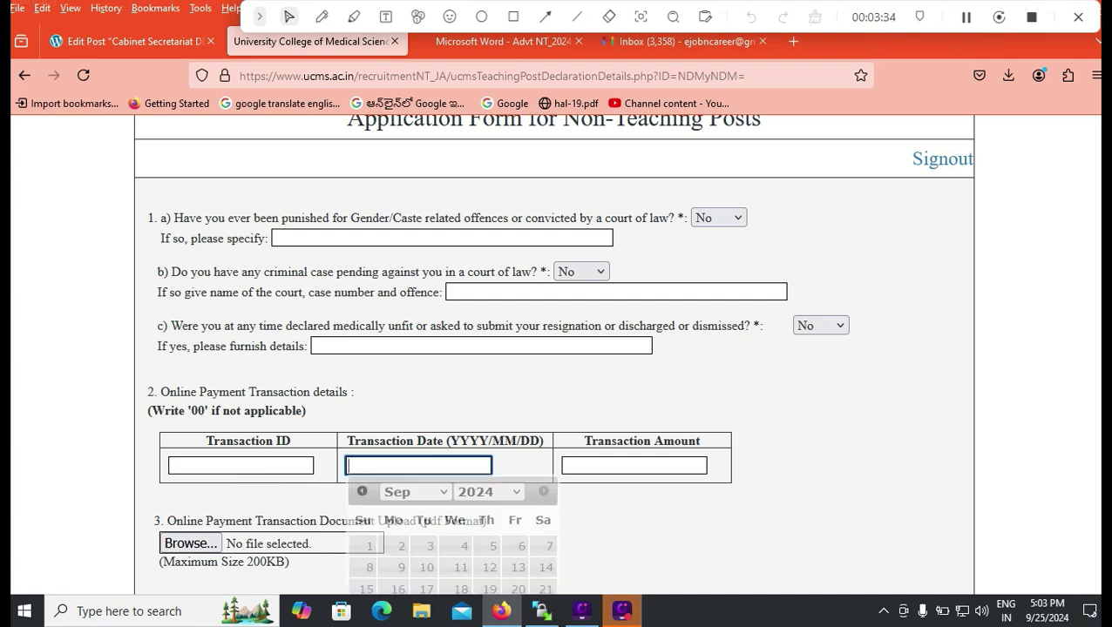
{"action": "left_click", "coordinate": [634, 466]}
{"action": "scroll", "coordinate": [554, 349], "scroll_direction": "down", "scroll_amount": 2}
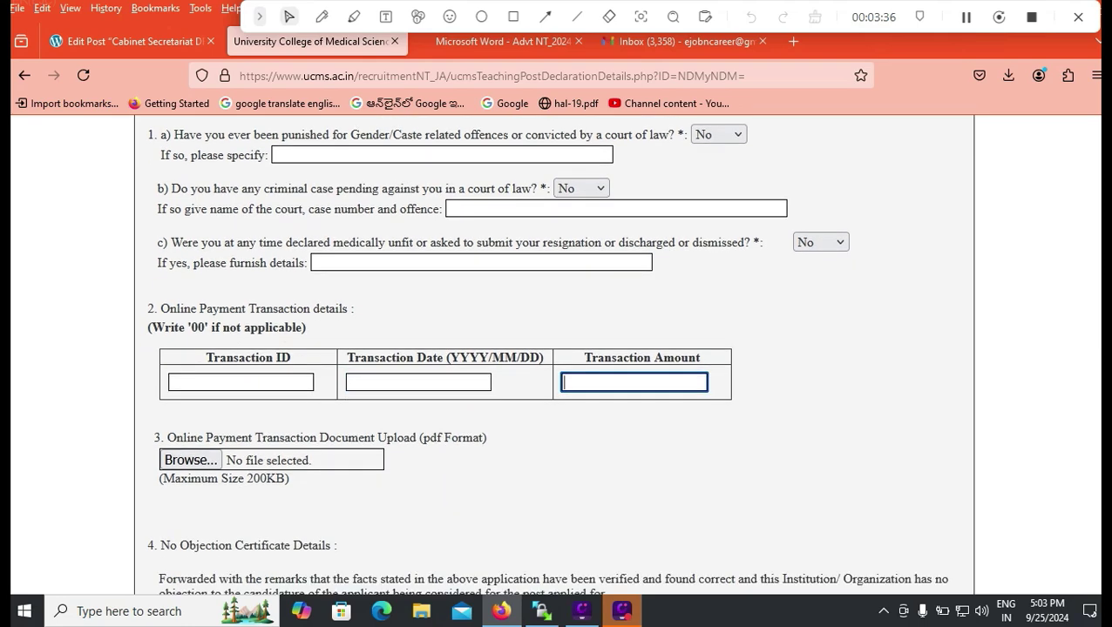
{"action": "scroll", "coordinate": [300, 475], "scroll_direction": "down", "scroll_amount": 2}
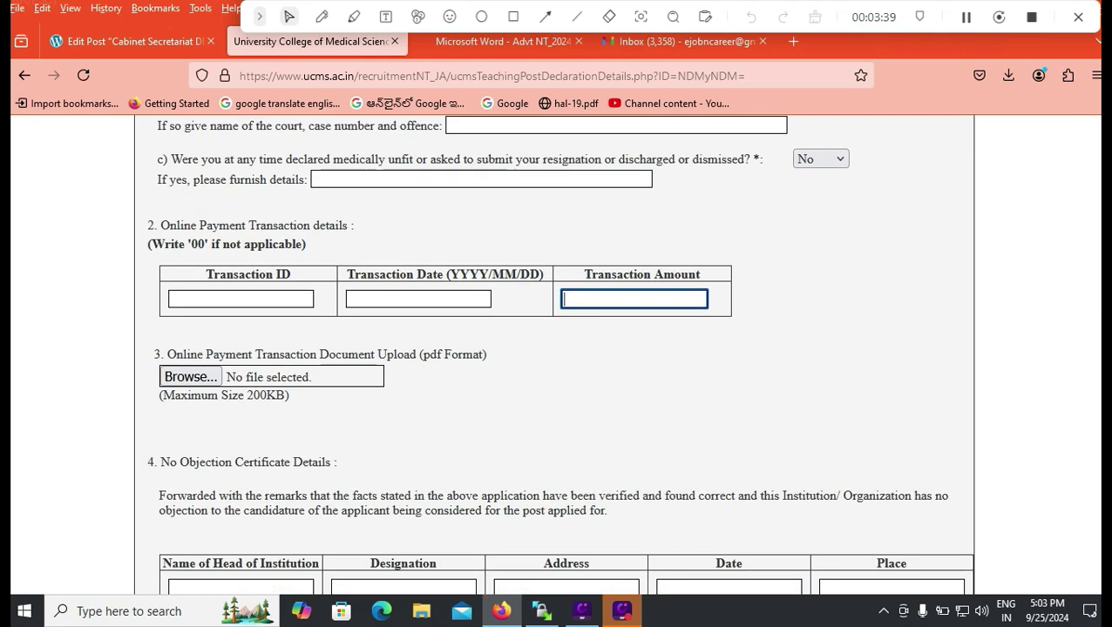
{"action": "scroll", "coordinate": [553, 348], "scroll_direction": "down", "scroll_amount": 6}
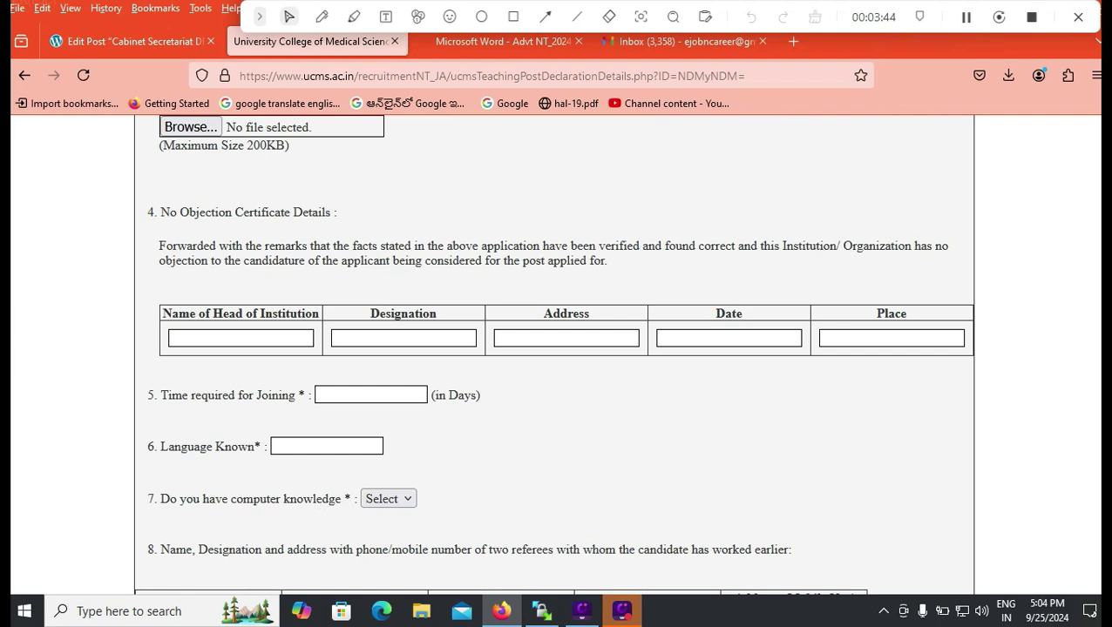
Enter 30 days to join, languages TELUGU ENGLISH HINDI, and computer knowledge Yes.
{"action": "left_click", "coordinate": [370, 394]}
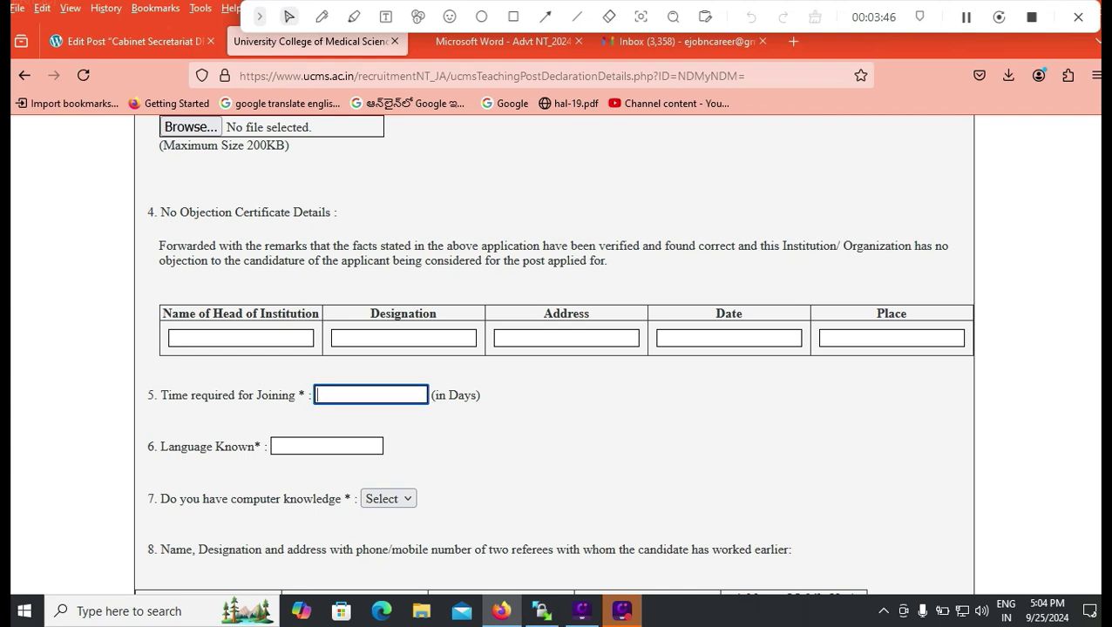
{"action": "type", "text": "30"}
{"action": "left_click", "coordinate": [326, 446]}
{"action": "type", "text": "TELU"}
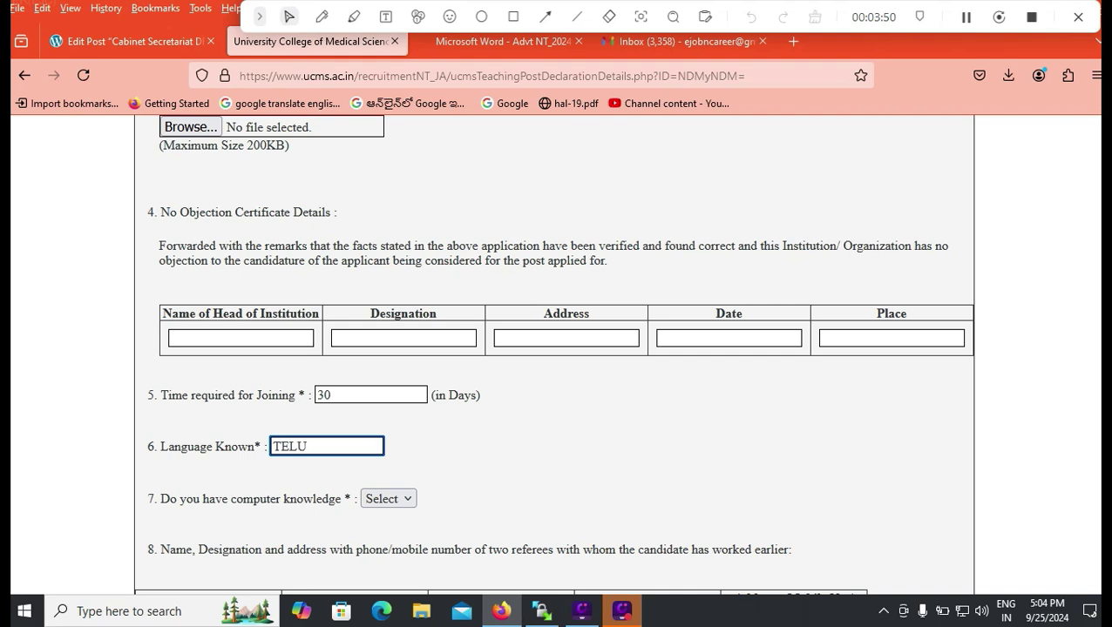
{"action": "type", "text": "GU ENGLISH HINDI"}
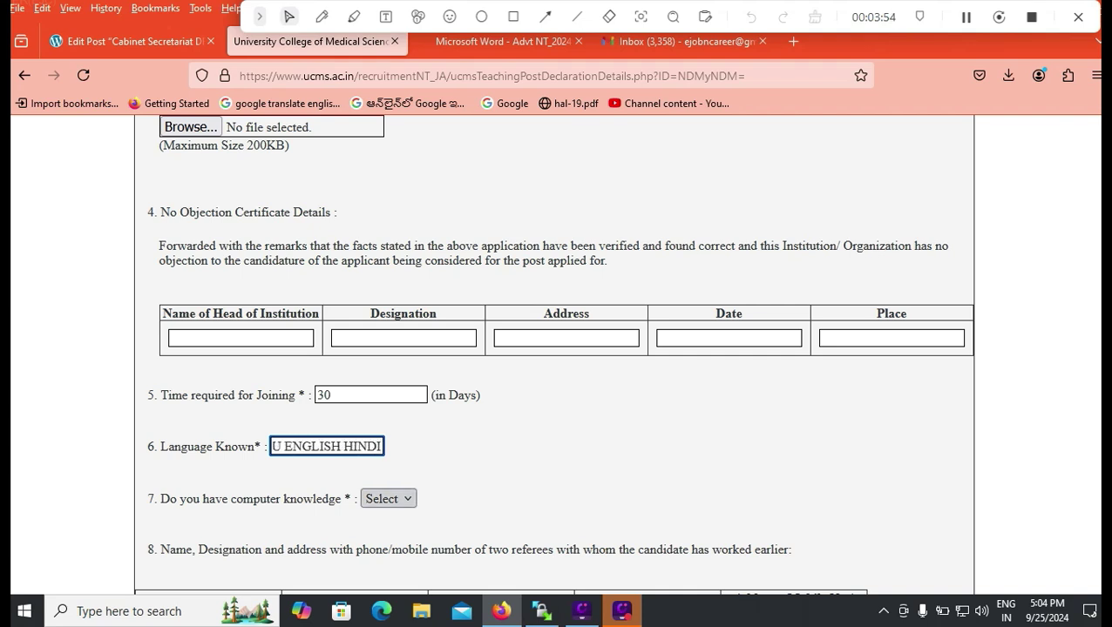
{"action": "left_click", "coordinate": [388, 499]}
{"action": "left_click", "coordinate": [379, 547]}
{"action": "scroll", "coordinate": [379, 547], "scroll_direction": "down", "scroll_amount": 2}
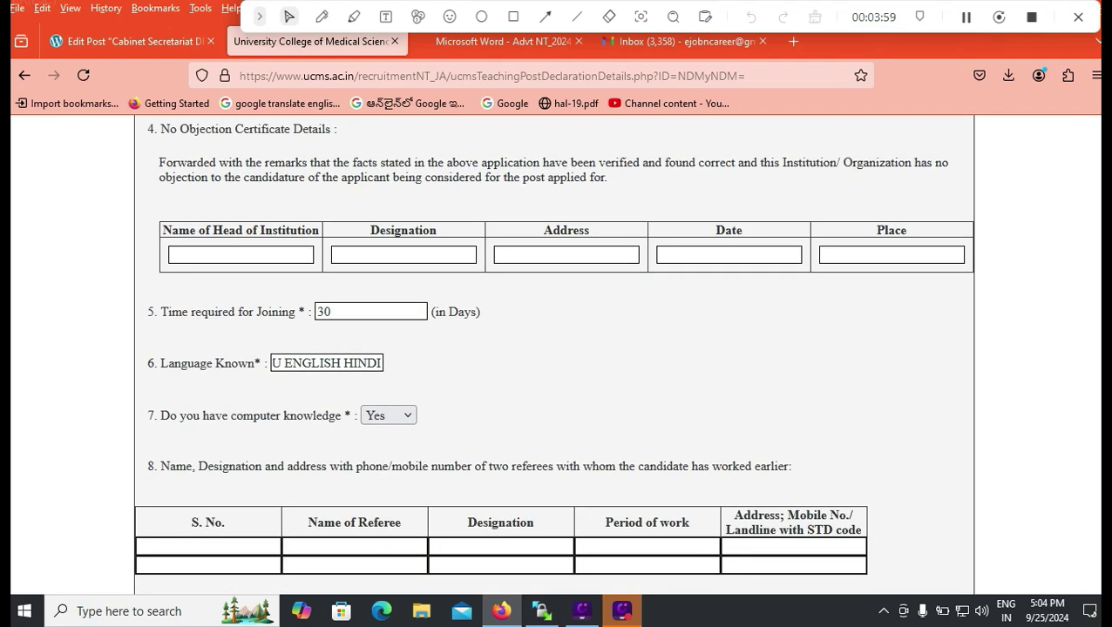
Fill referee row 1: serial 1, the referee's name, designation BANK MANAGER, period 12.
{"action": "scroll", "coordinate": [553, 357], "scroll_direction": "down", "scroll_amount": 2}
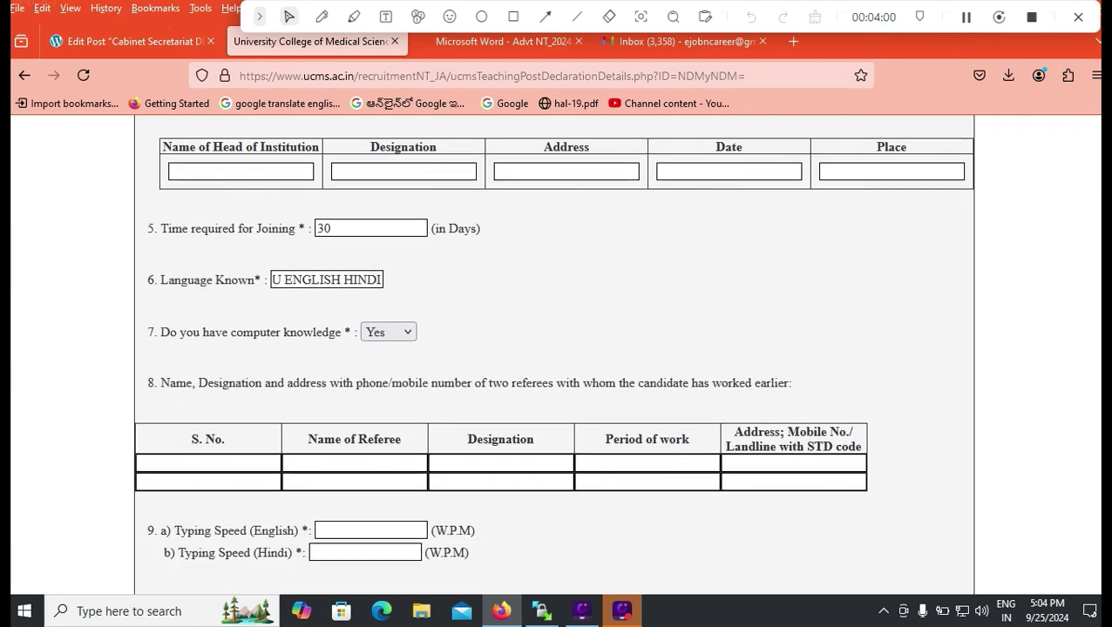
{"action": "left_click", "coordinate": [208, 462]}
{"action": "type", "text": "1"}
{"action": "key", "text": "Tab"}
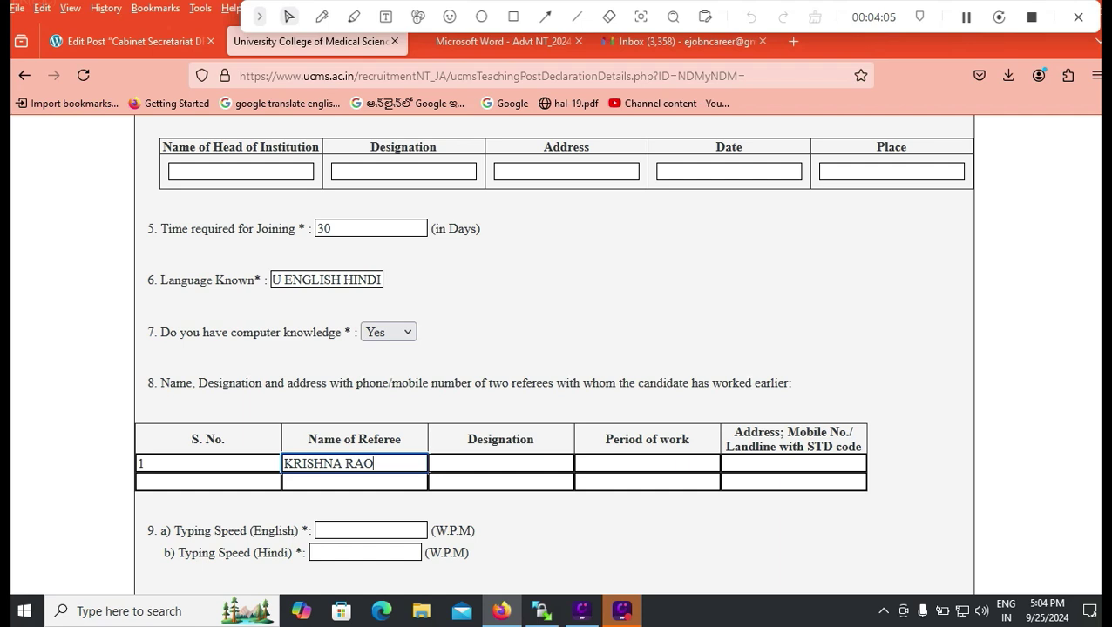
{"action": "key", "text": "Tab"}
{"action": "type", "text": "BA"}
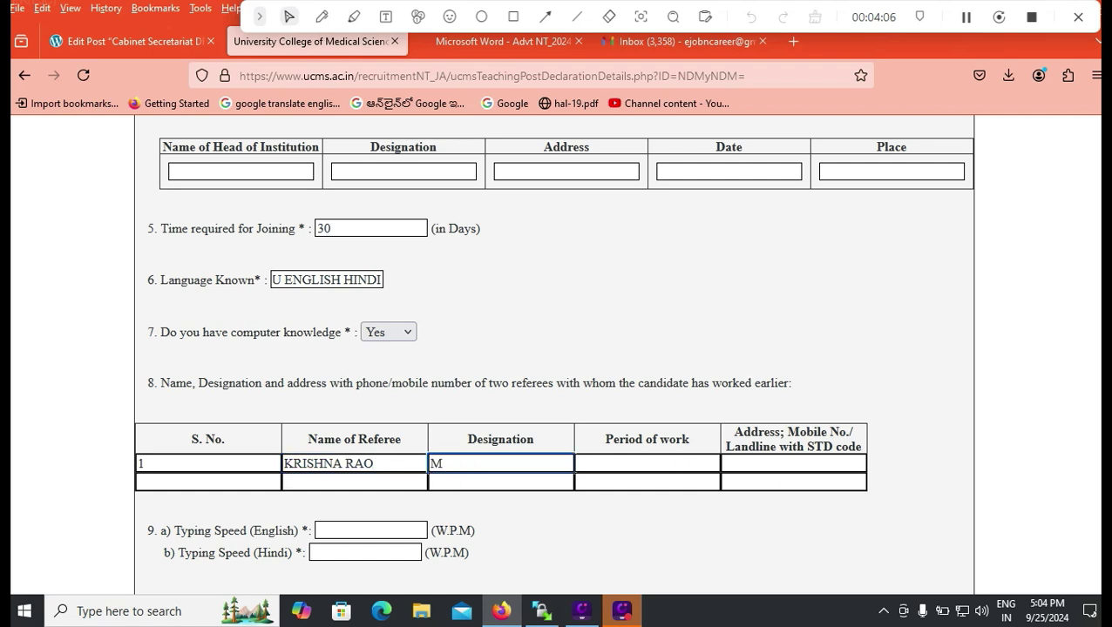
{"action": "type", "text": "NK B"}
{"action": "key", "text": "BackSpace"}
{"action": "key", "text": "BackSpace"}
{"action": "type", "text": "MANAGER"}
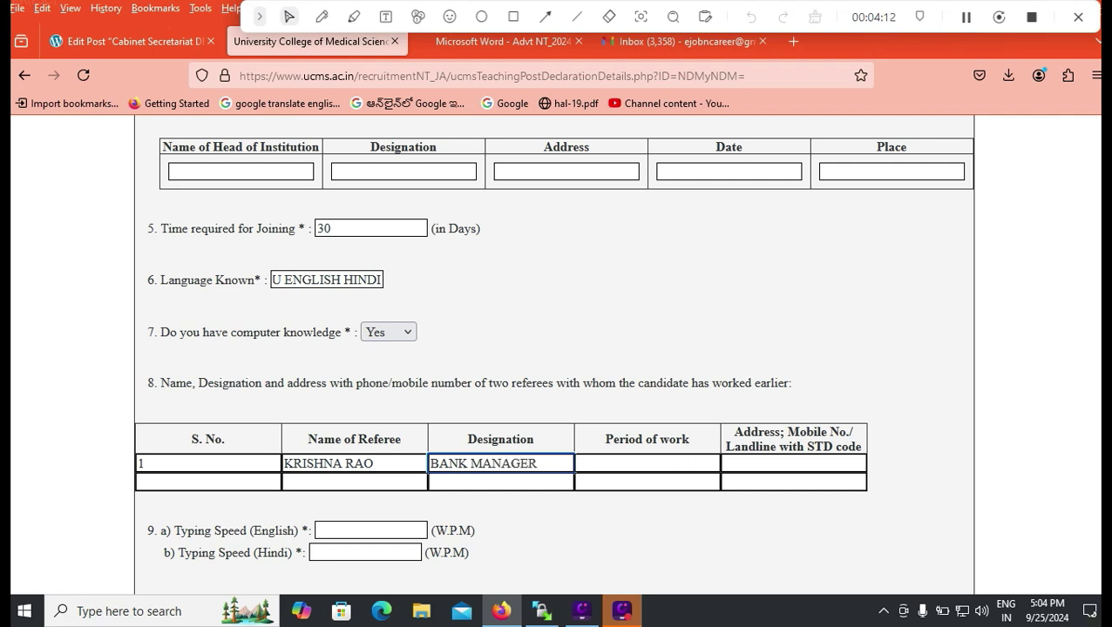
{"action": "key", "text": "Tab"}
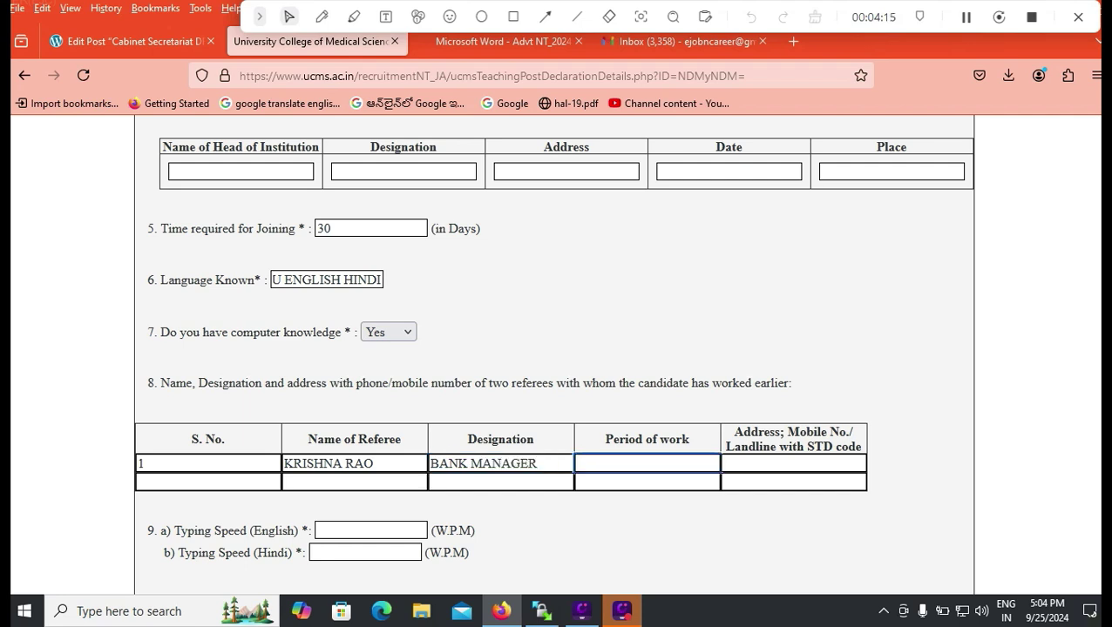
{"action": "type", "text": "12"}
{"action": "key", "text": "Tab"}
Fill referee row 2 with serial number 2 and designation PRINCIPLE.
{"action": "key", "text": "Tab"}
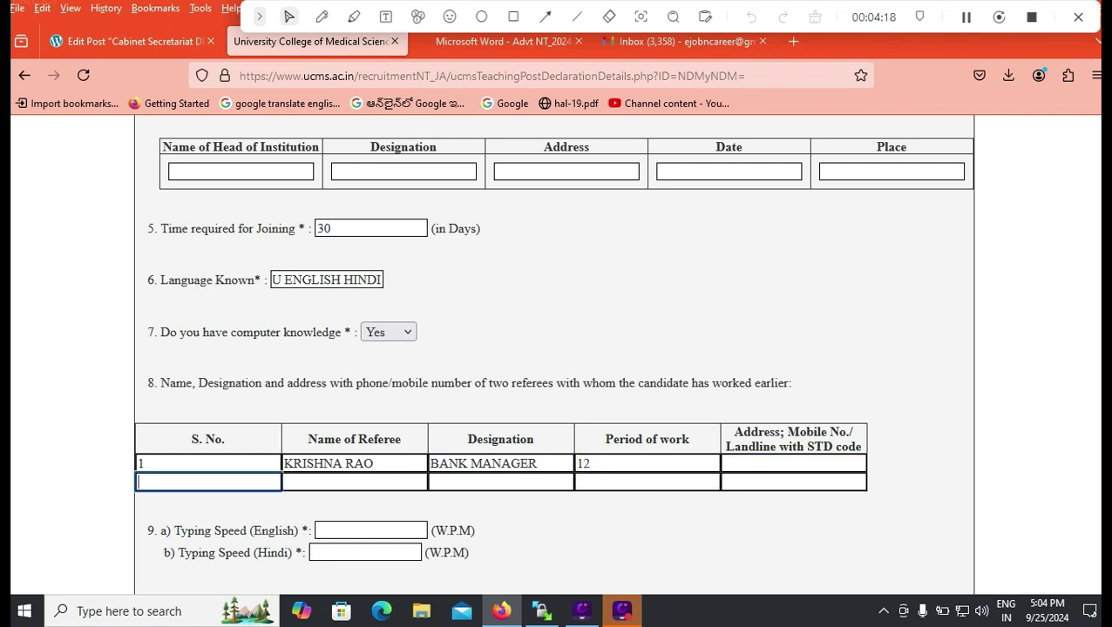
{"action": "type", "text": "2"}
{"action": "key", "text": "Tab"}
{"action": "key", "text": "Tab"}
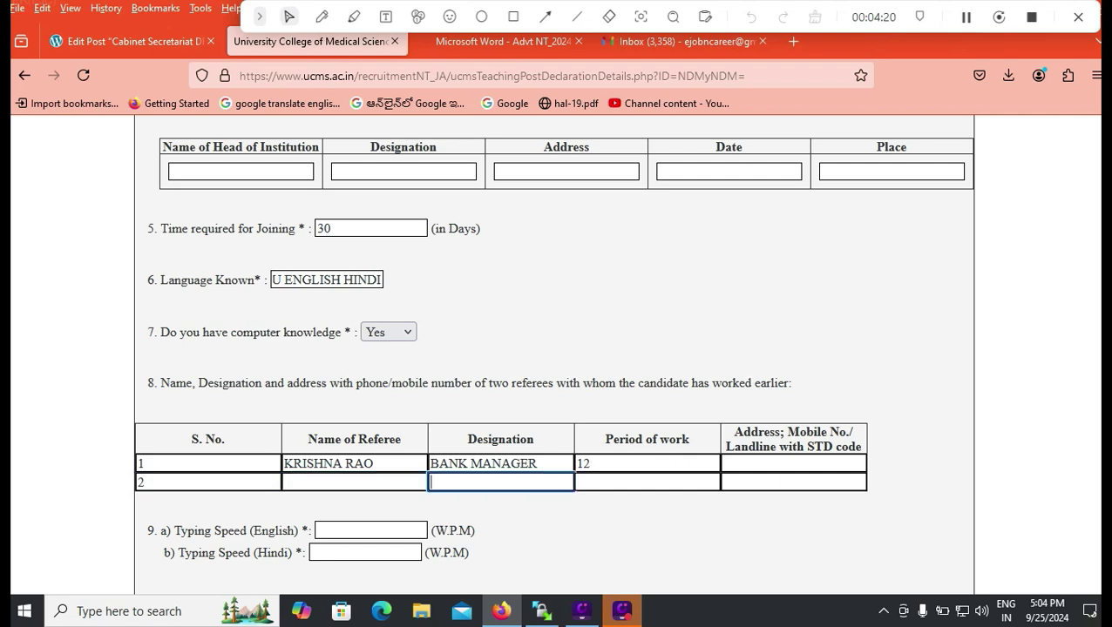
{"action": "type", "text": "PRINCIPLE"}
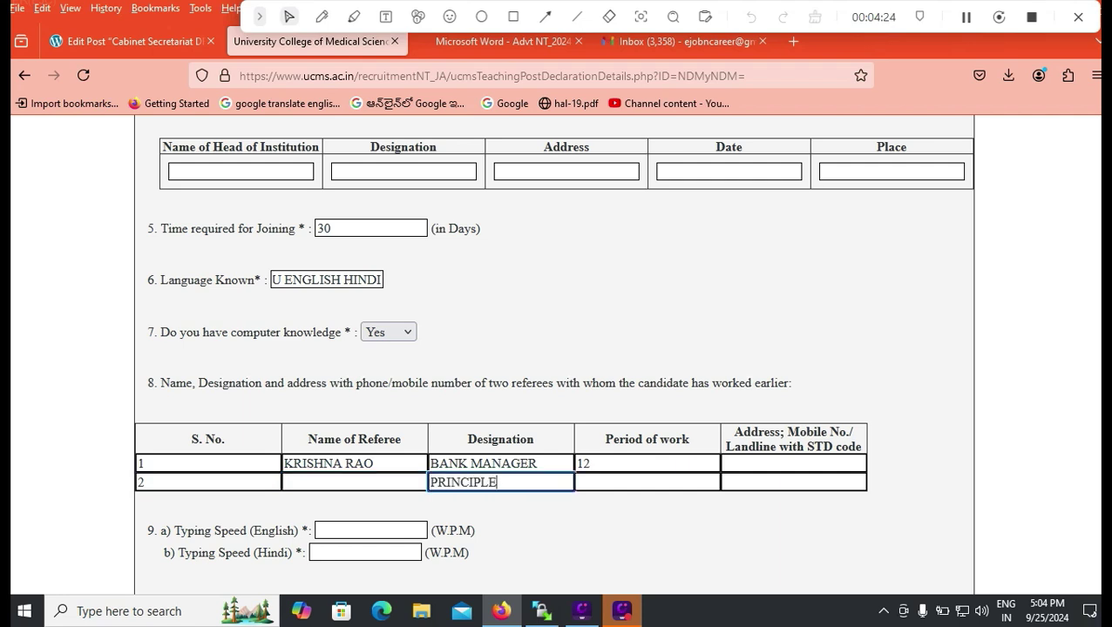
{"action": "left_click", "coordinate": [354, 482]}
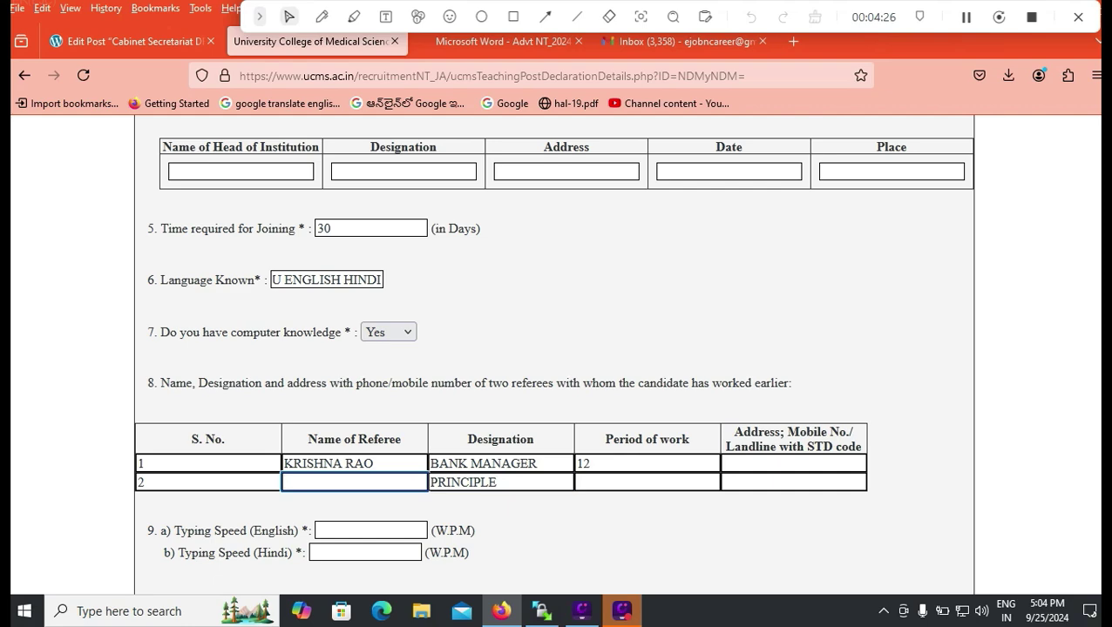
{"action": "left_click", "coordinate": [647, 482]}
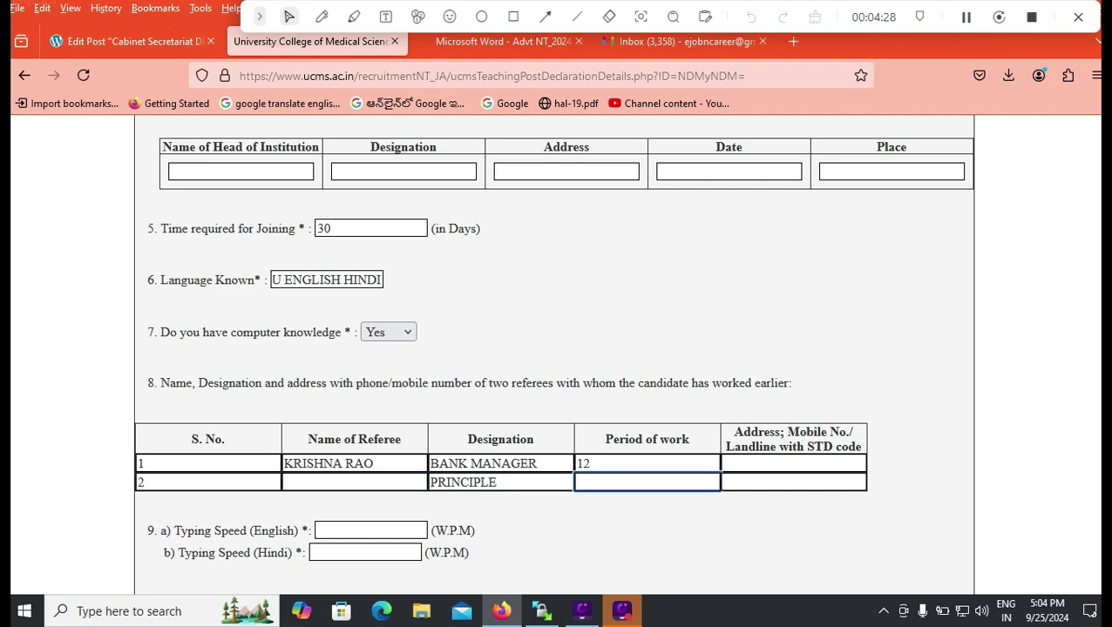
{"action": "scroll", "coordinate": [554, 366], "scroll_direction": "down", "scroll_amount": 2}
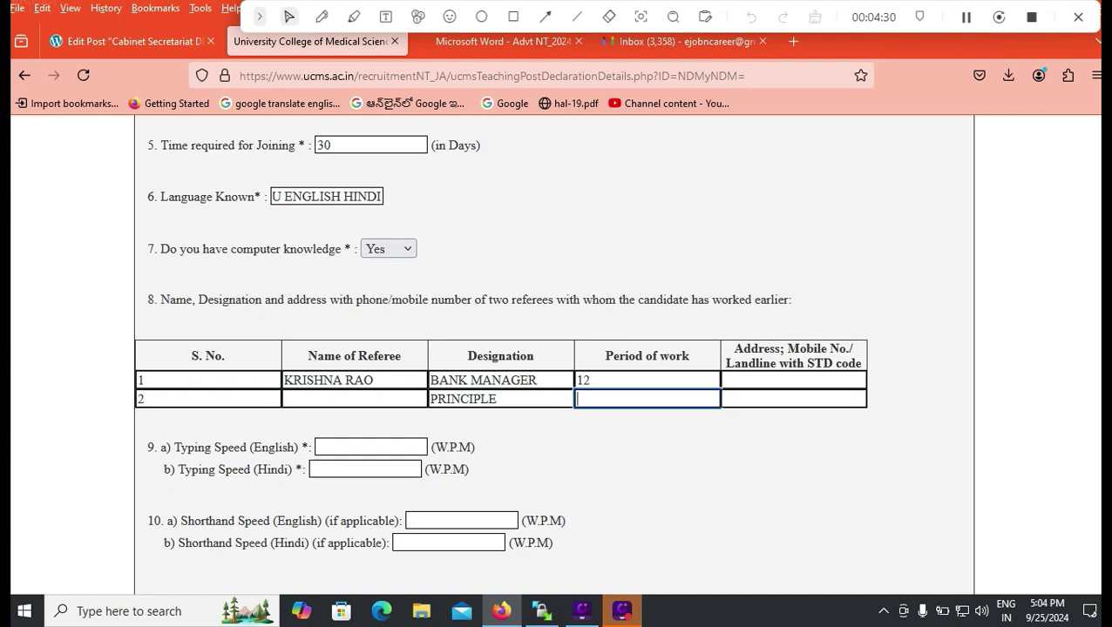
Enter an English typing speed of 35, leaving the other speed fields empty.
{"action": "left_click", "coordinate": [370, 447]}
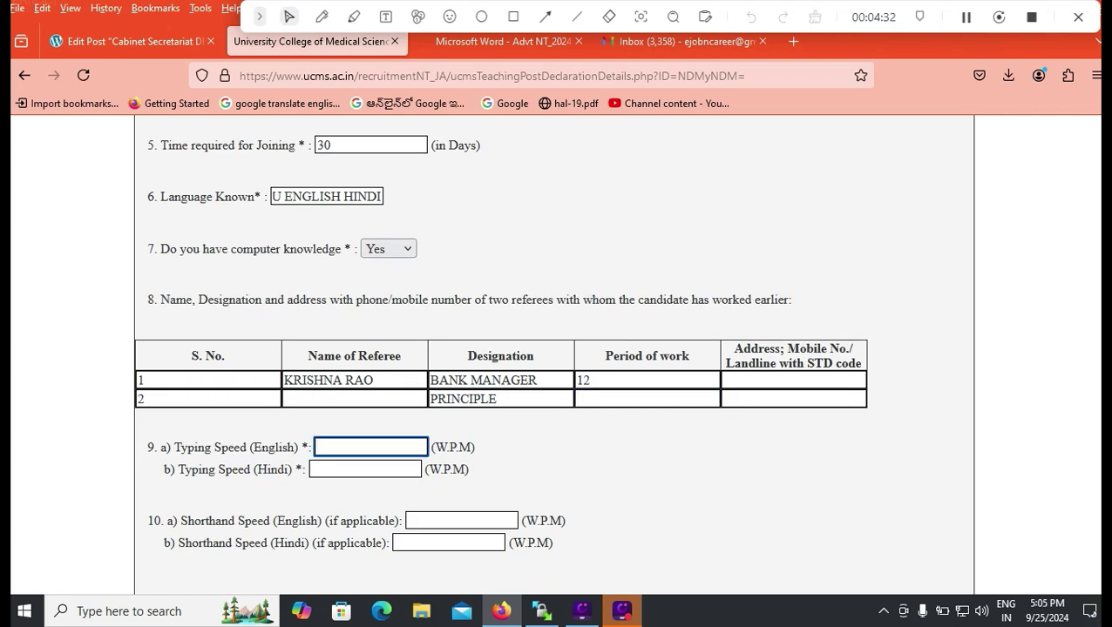
{"action": "type", "text": "35"}
{"action": "key", "text": "Tab"}
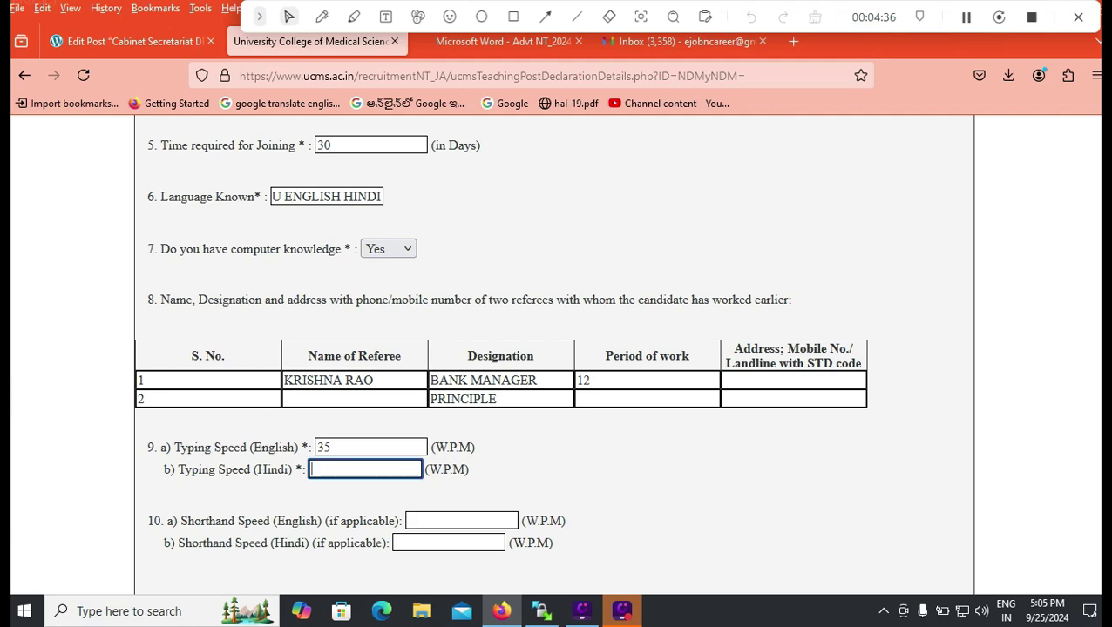
{"action": "scroll", "coordinate": [556, 355], "scroll_direction": "down", "scroll_amount": 2}
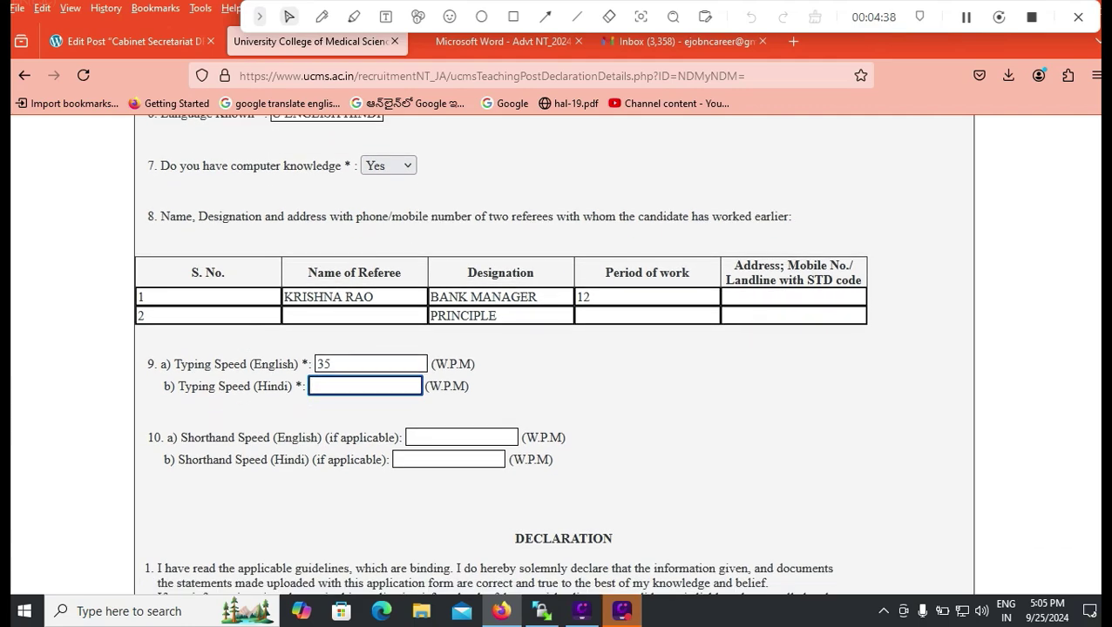
{"action": "key", "text": "Tab"}
{"action": "scroll", "coordinate": [555, 354], "scroll_direction": "down", "scroll_amount": 2}
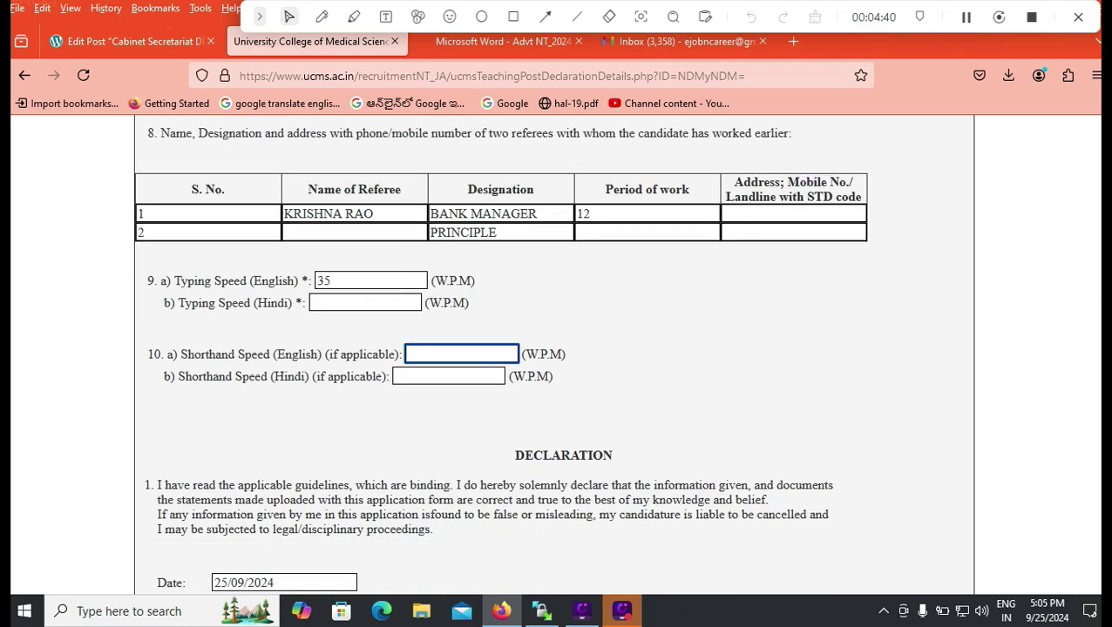
{"action": "scroll", "coordinate": [556, 355], "scroll_direction": "down", "scroll_amount": 2}
{"action": "scroll", "coordinate": [556, 354], "scroll_direction": "down", "scroll_amount": 2}
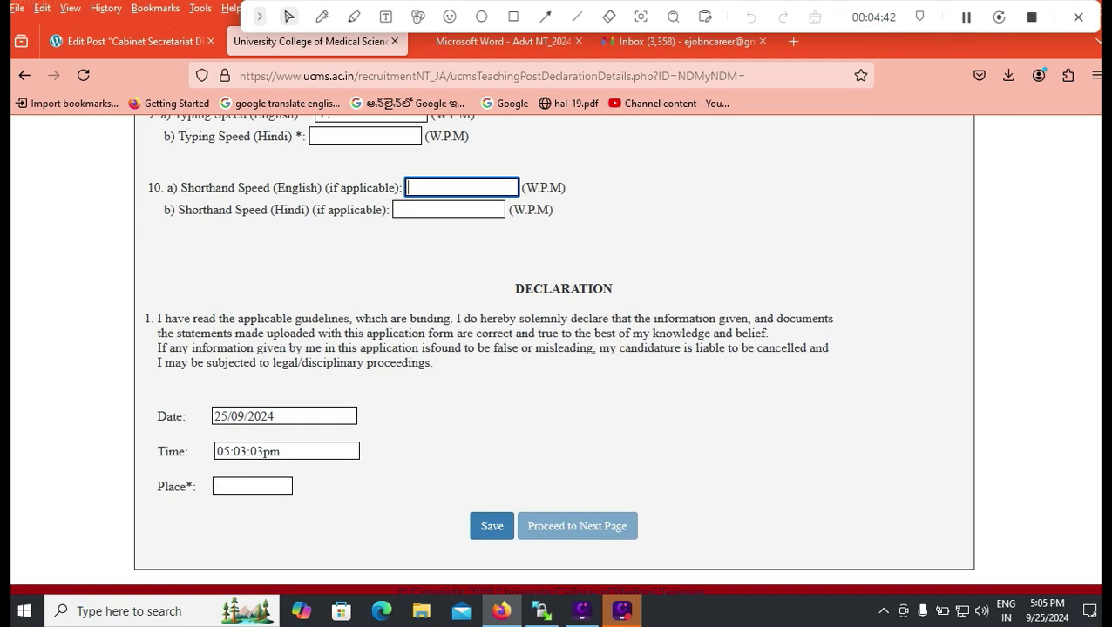
Enter TIRUPATI as the place of declaration and save the application.
{"action": "left_click", "coordinate": [251, 485]}
{"action": "type", "text": "TIRUPATI"}
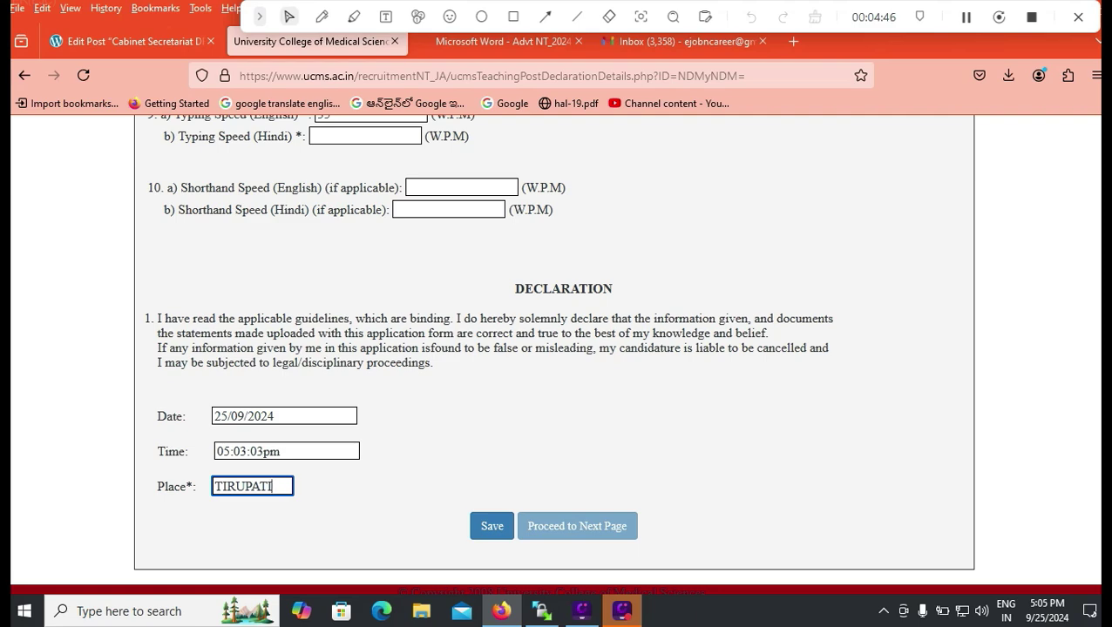
{"action": "left_click", "coordinate": [491, 525]}
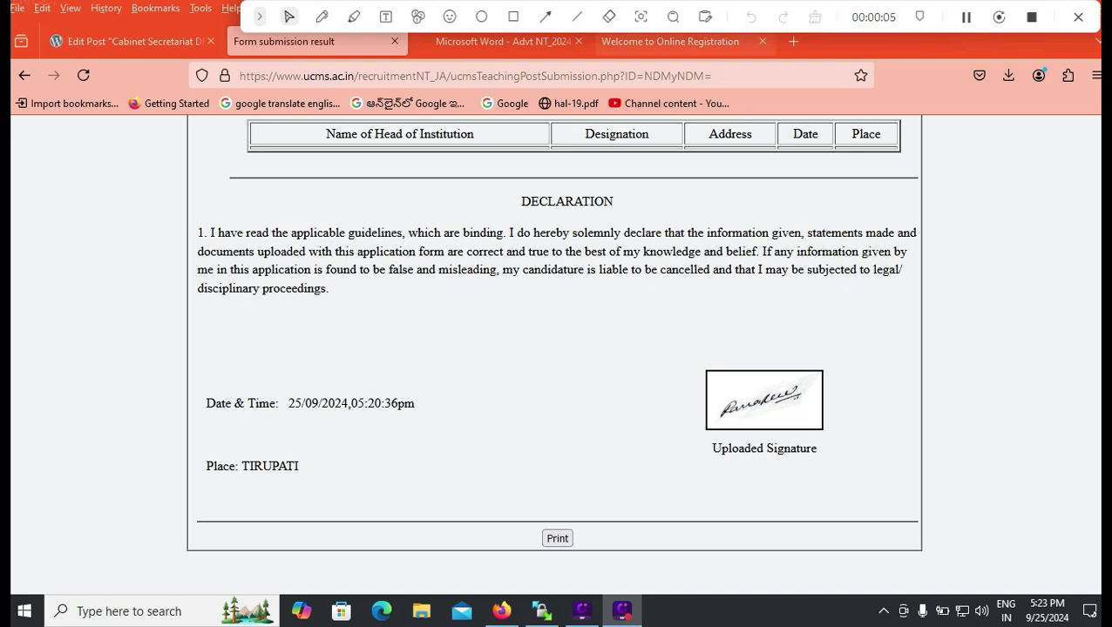
Return to the portal home page and open the Online Payment Link for fee payment.
{"action": "left_click", "coordinate": [522, 41]}
{"action": "key", "text": "ctrl+shift+Tab"}
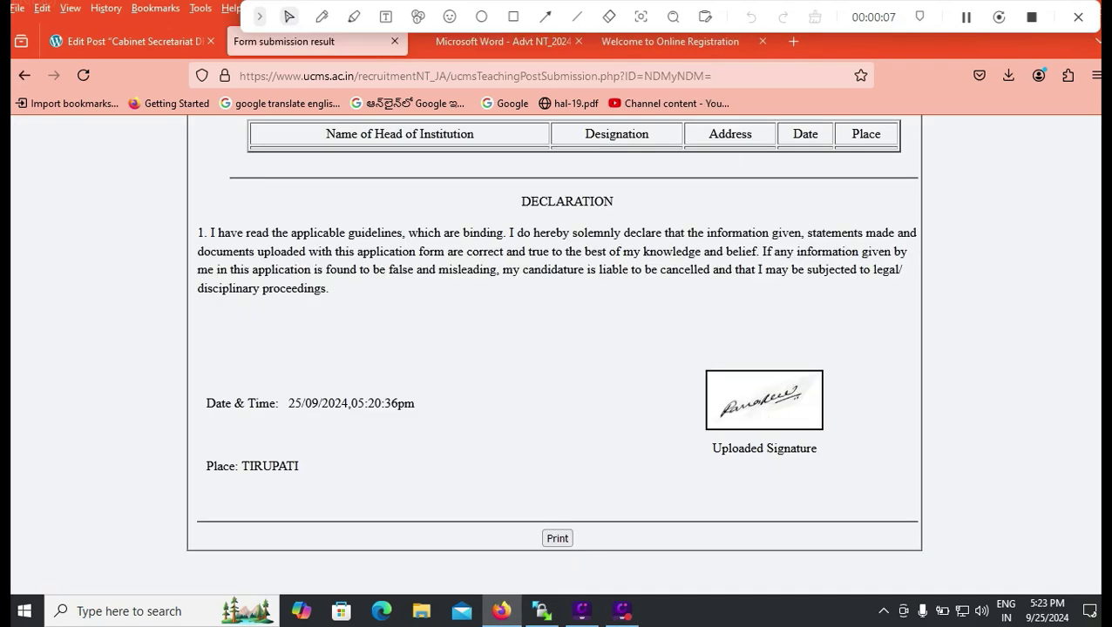
{"action": "key", "text": "ctrl+4"}
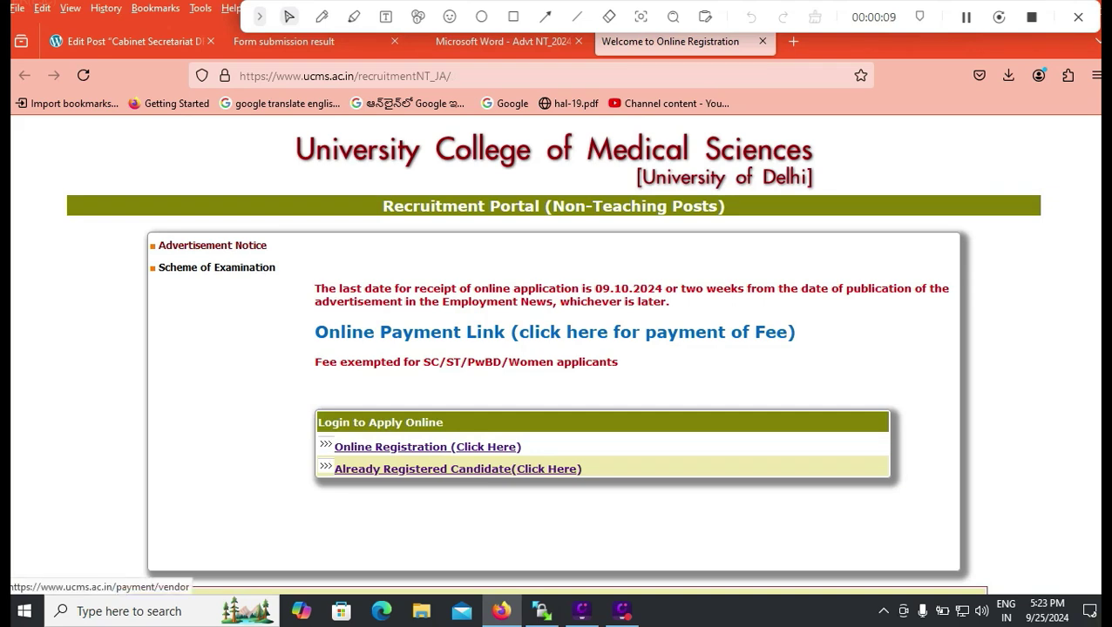
{"action": "left_click", "coordinate": [554, 332]}
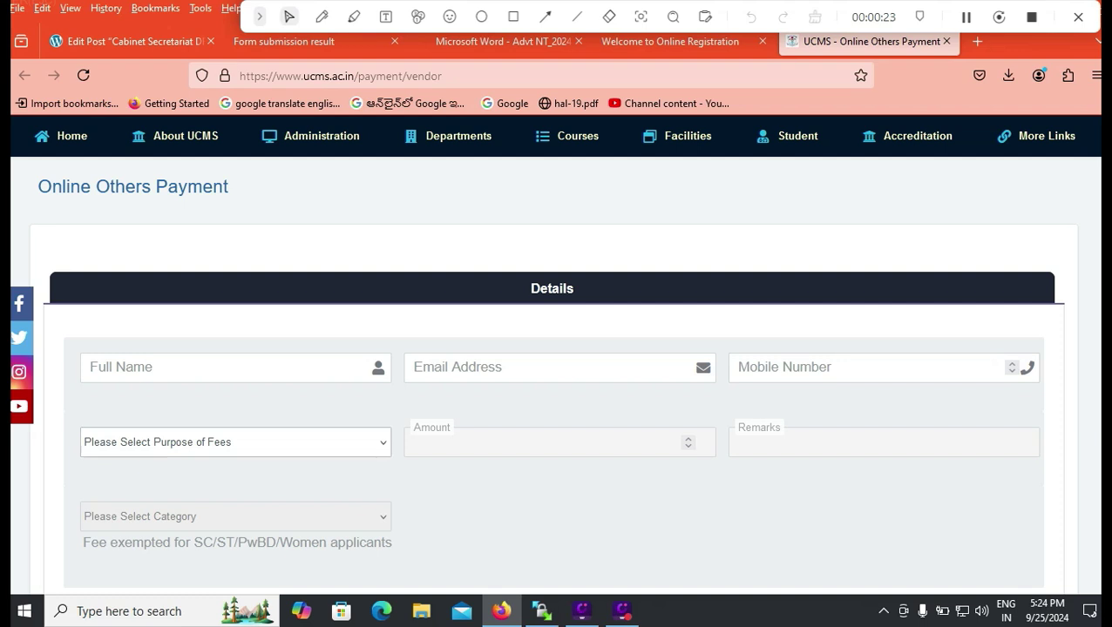
Choose Non-Teaching Recruitment Fee (amount 500) and category OBC, then submit with Pay Now.
{"action": "left_click", "coordinate": [235, 442]}
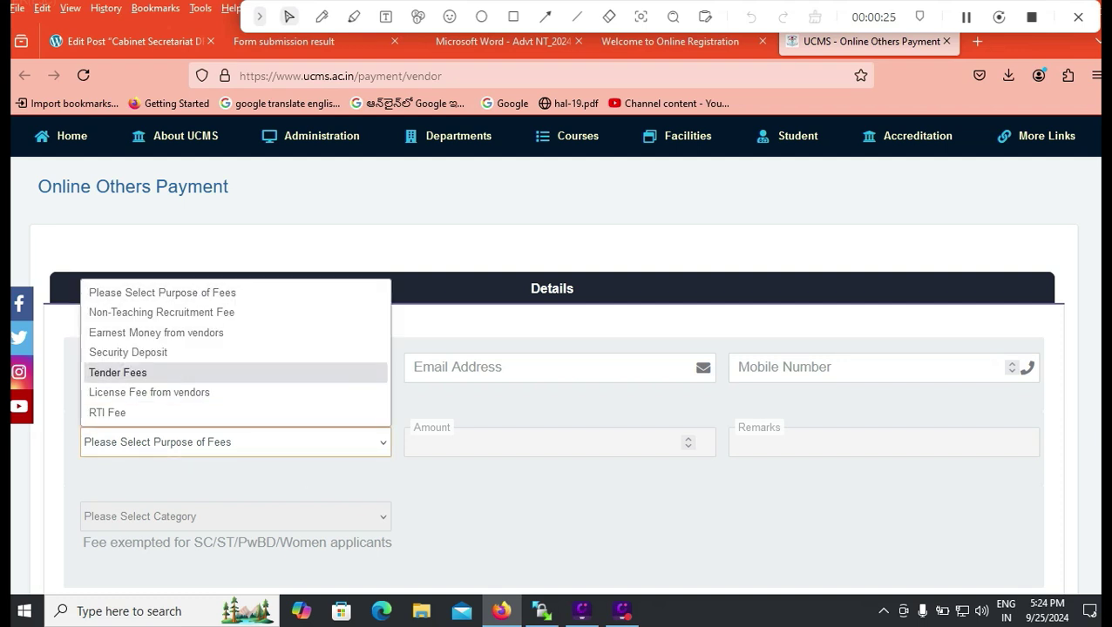
{"action": "key", "text": "Return"}
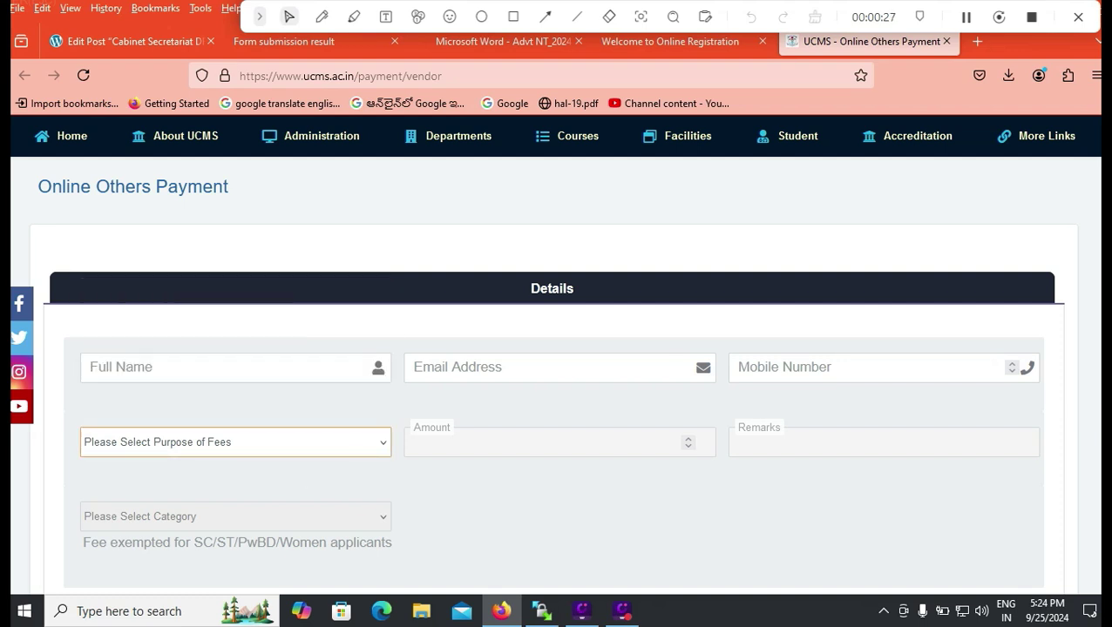
{"action": "left_click", "coordinate": [560, 443]}
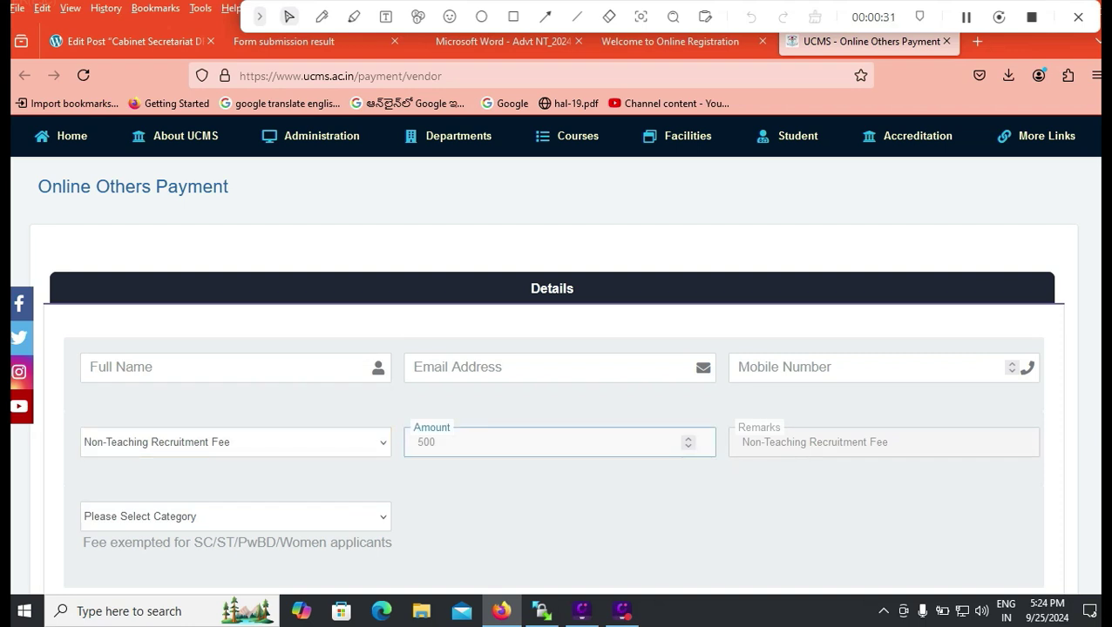
{"action": "left_click", "coordinate": [235, 517]}
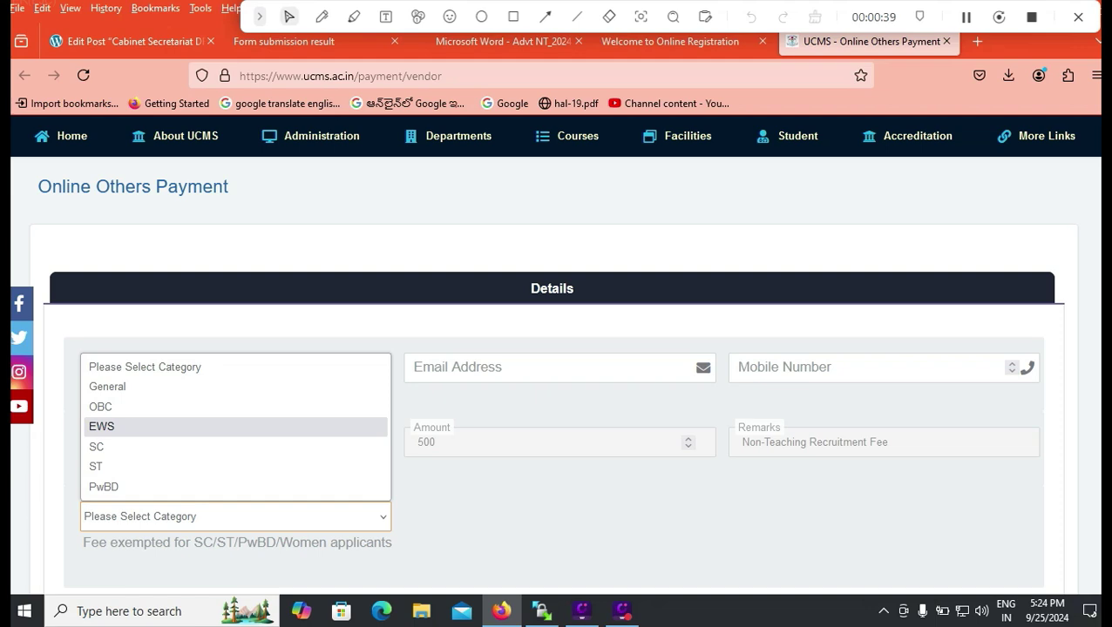
{"action": "left_click", "coordinate": [501, 42]}
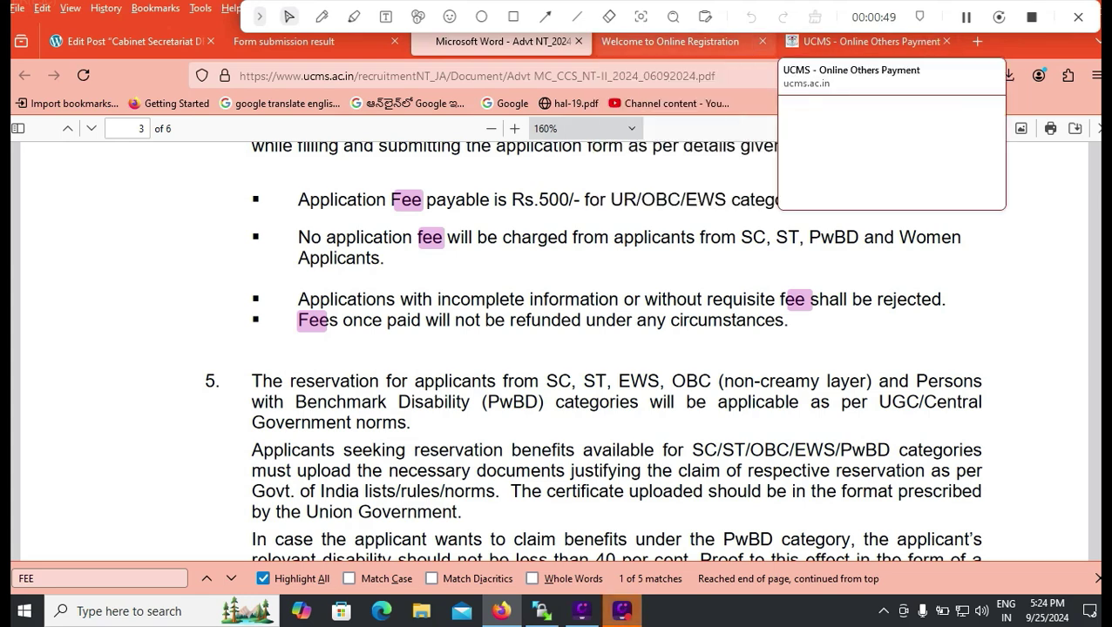
{"action": "left_click", "coordinate": [863, 41]}
{"action": "left_click", "coordinate": [235, 517]}
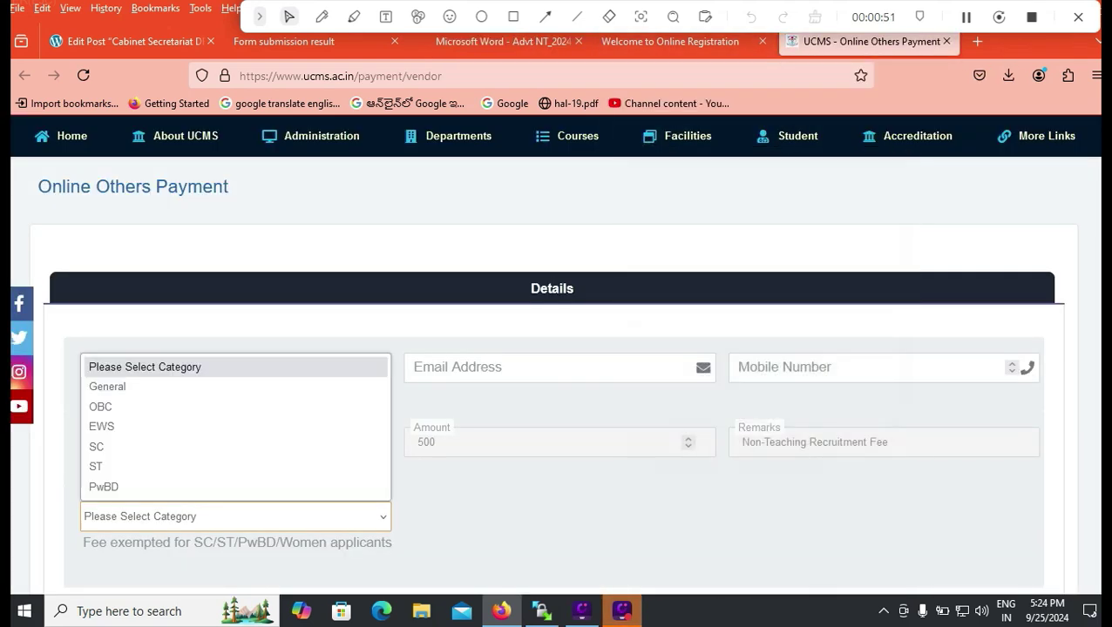
{"action": "left_click", "coordinate": [100, 407]}
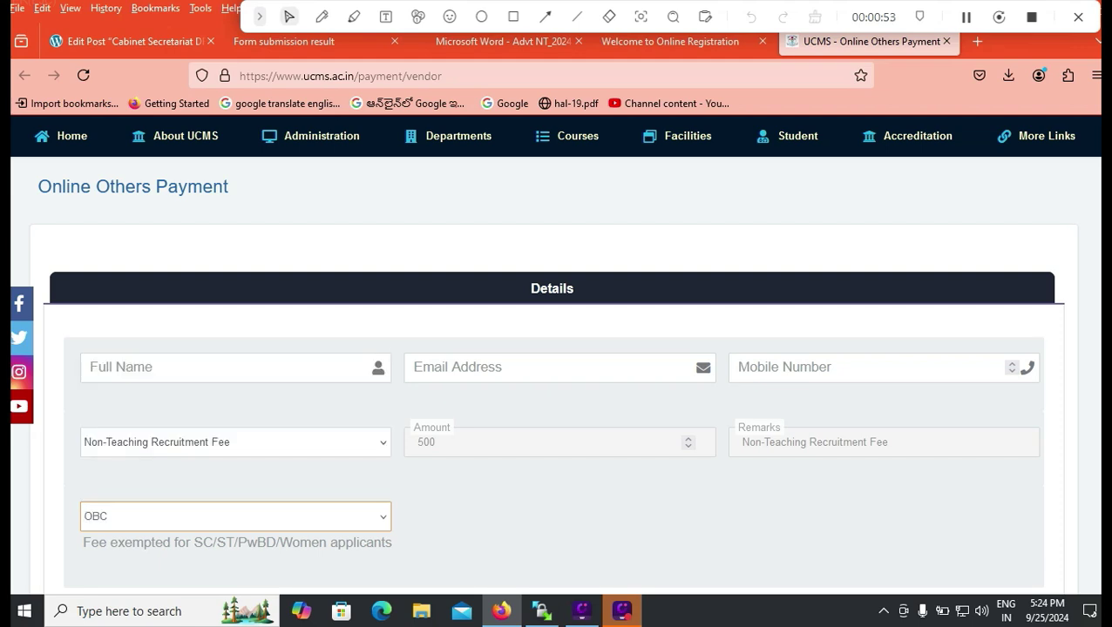
{"action": "scroll", "coordinate": [436, 392], "scroll_direction": "down", "scroll_amount": 3}
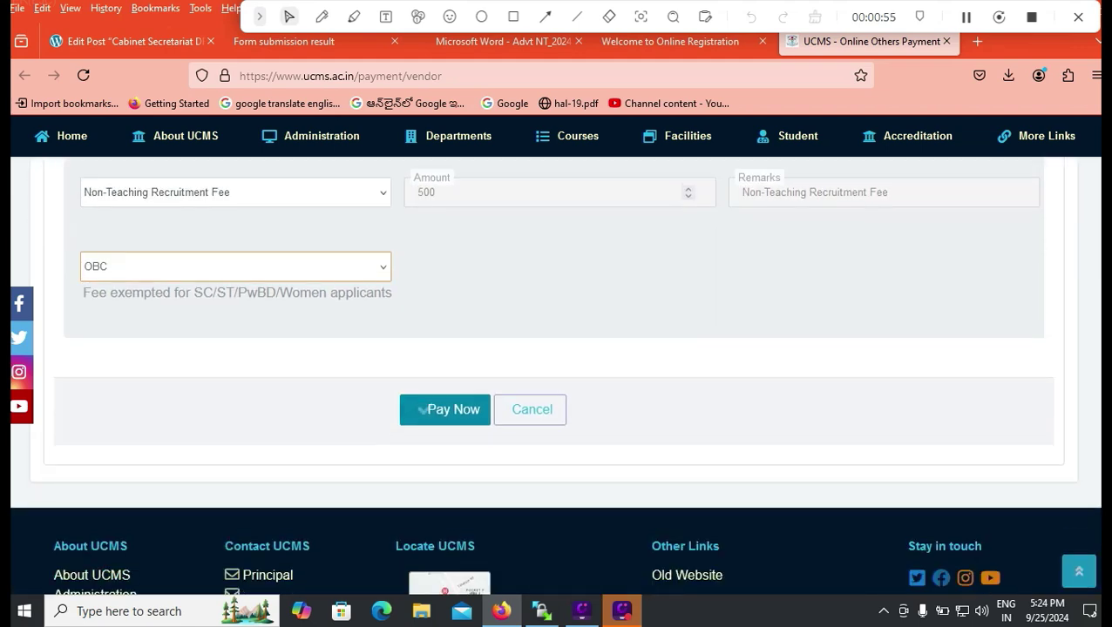
{"action": "left_click", "coordinate": [449, 412]}
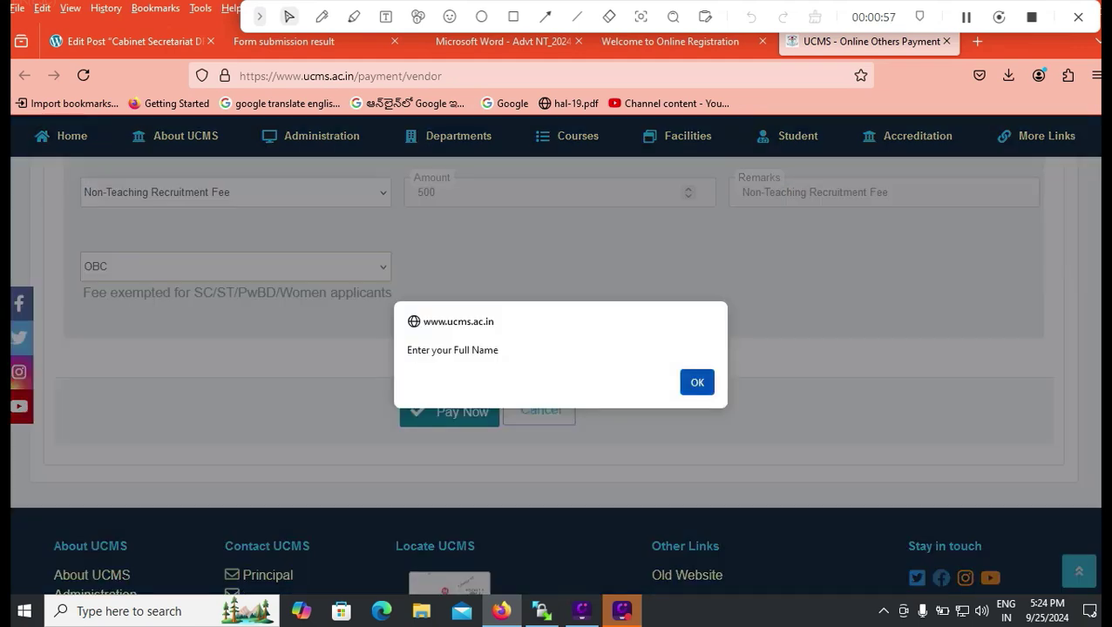